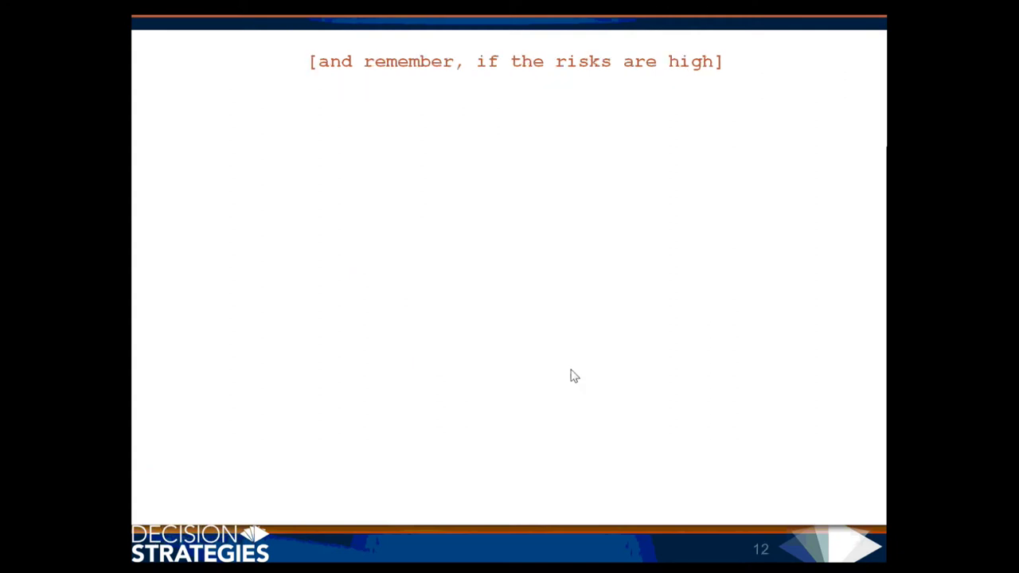
Step: Reveal slide 12's sea-serpent picture, outcomes-uncertain caption and stochastic analysis recommendation
left_click(575, 376)
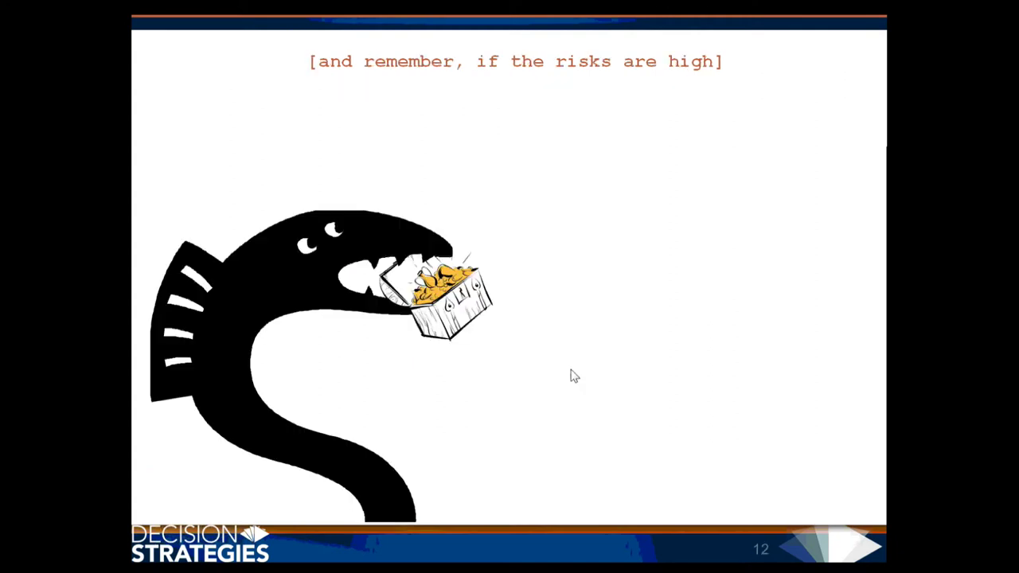
left_click(575, 375)
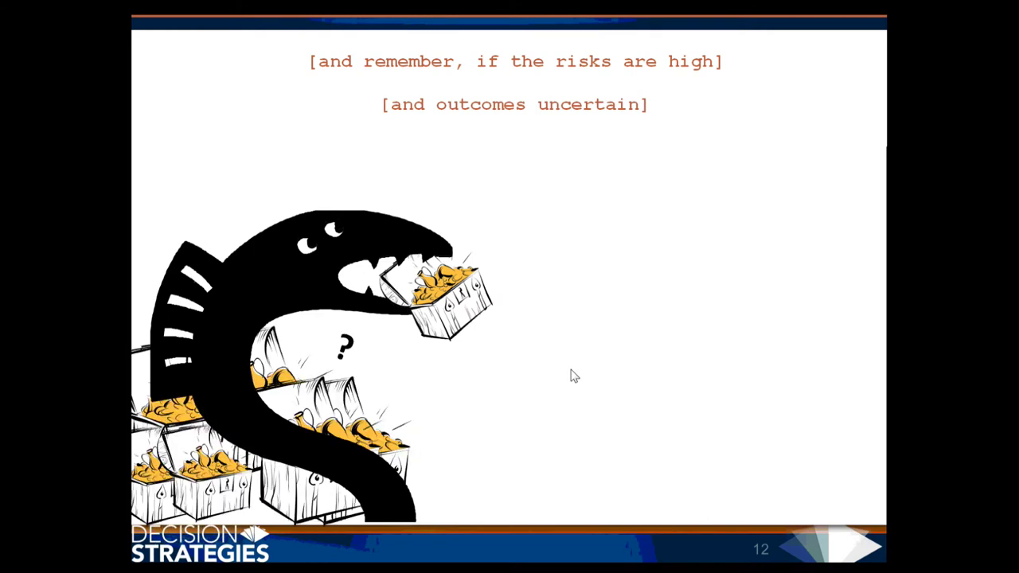
left_click(575, 375)
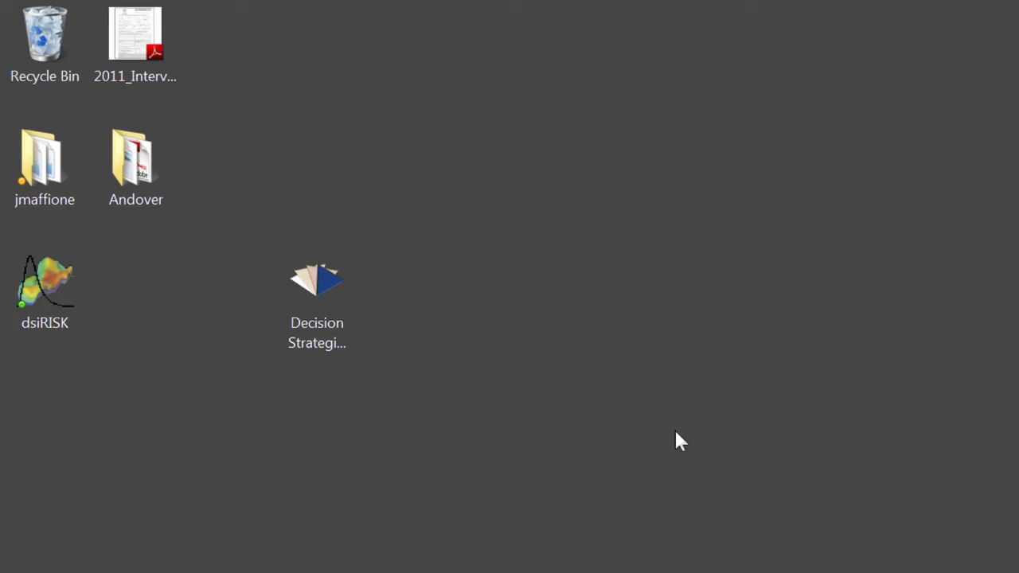
Step: Launch the Decision Strategies Toolbox from its desktop shortcut
key("d")
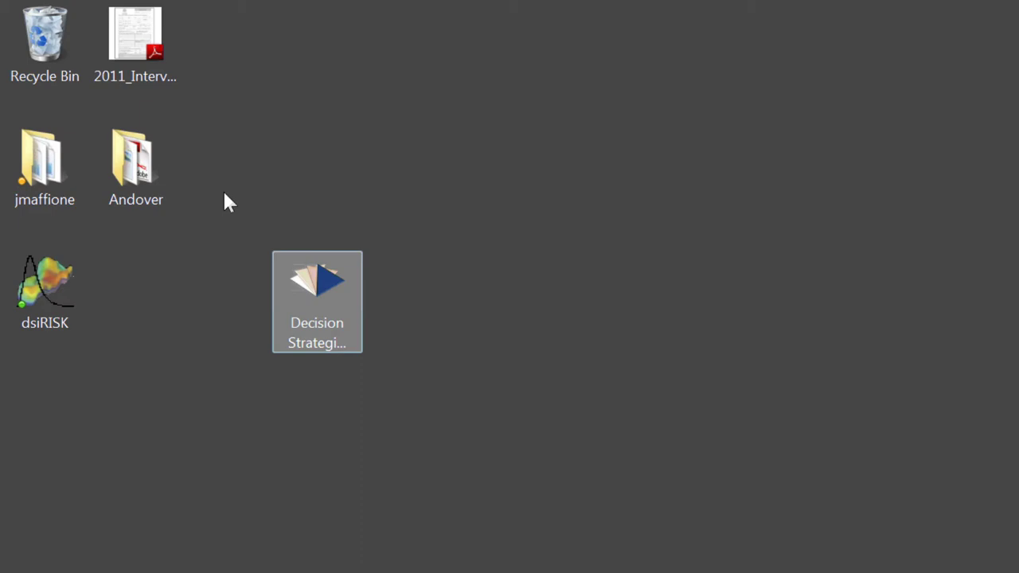
key("Return")
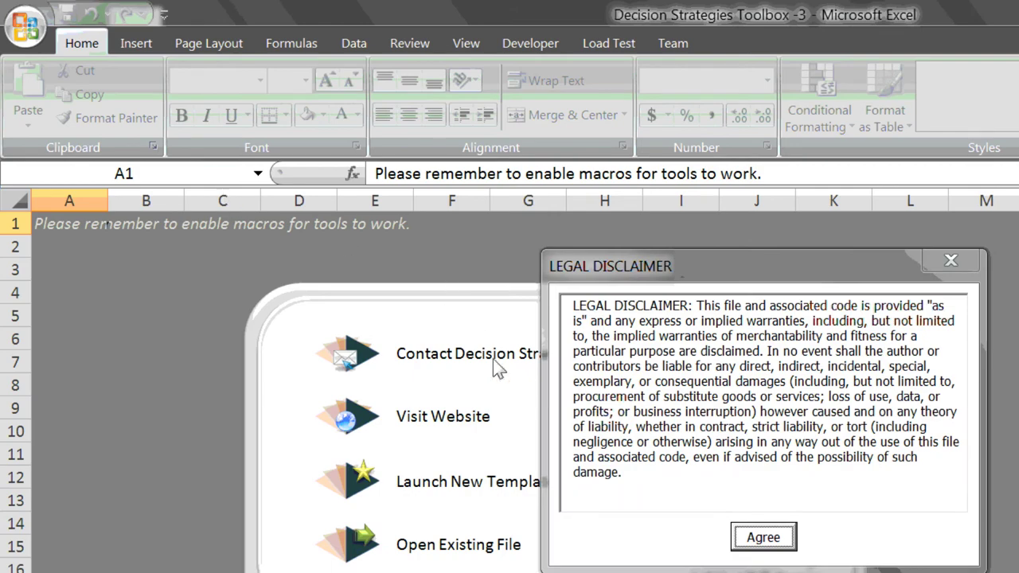
Step: Accept the disclaimer and open the Qualitative Decision Tree template, agreeing to its disclaimer too
key("Return")
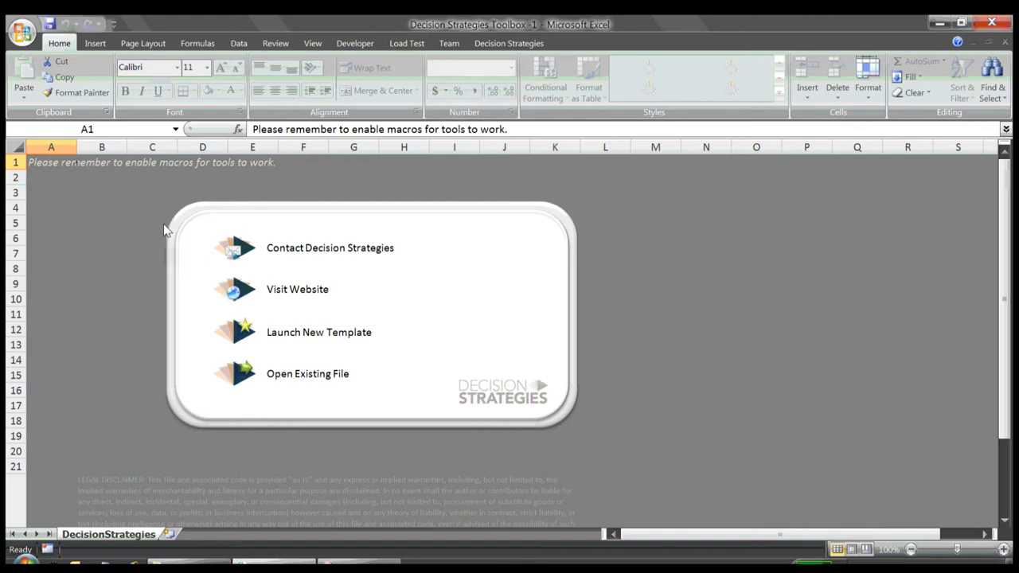
key("ctrl+o")
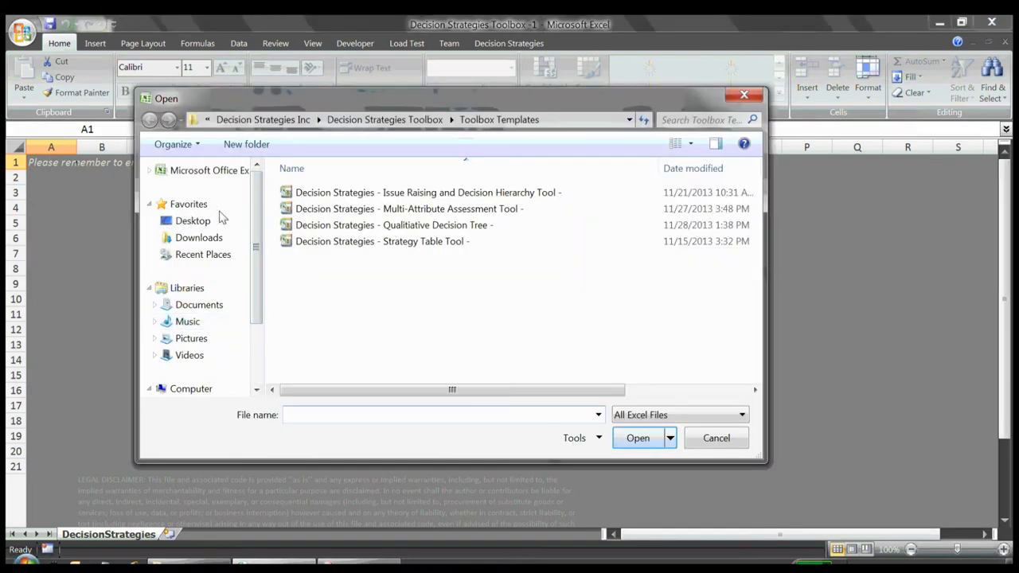
key("space")
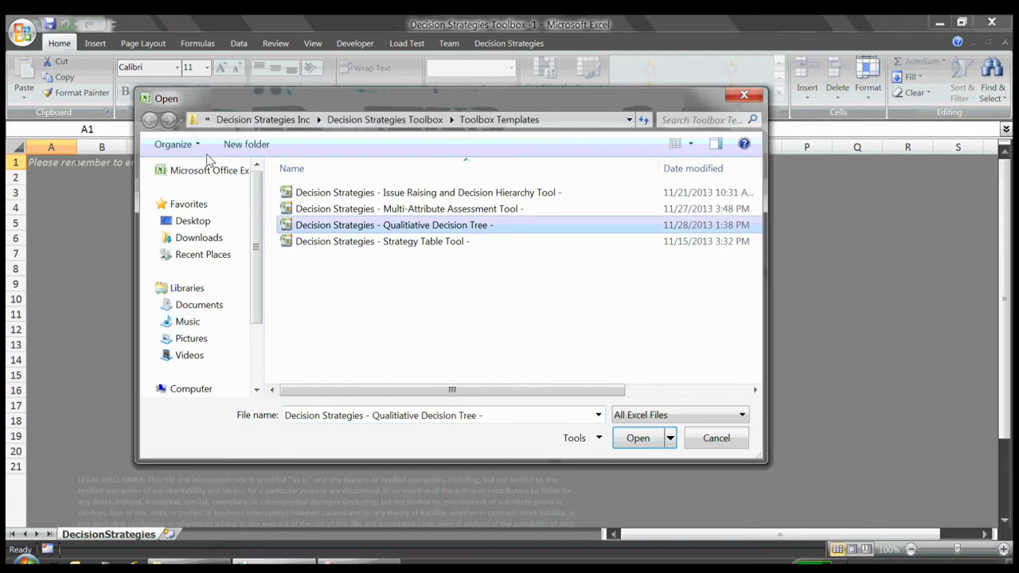
key("Tab")
key("Return")
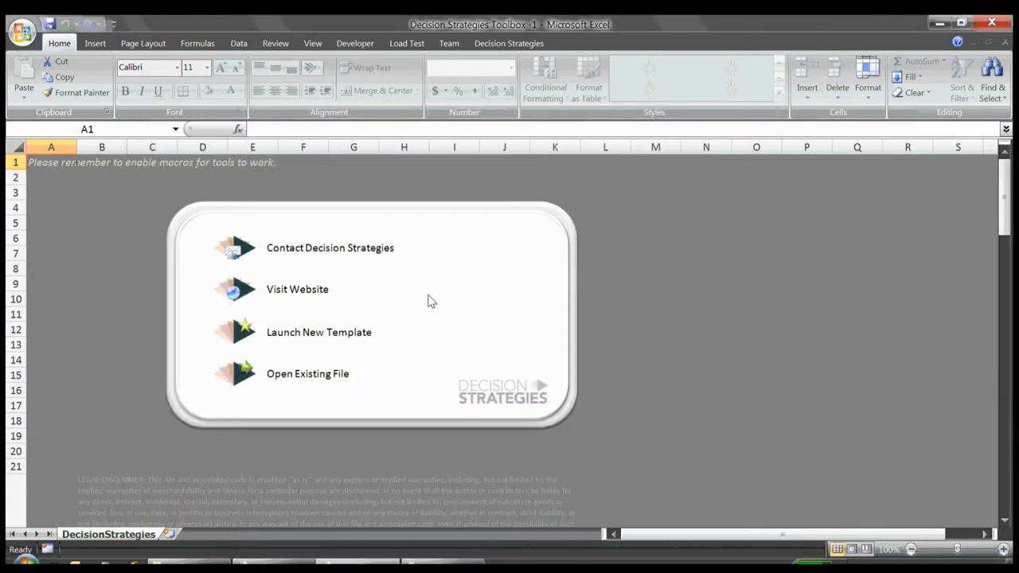
key("Return")
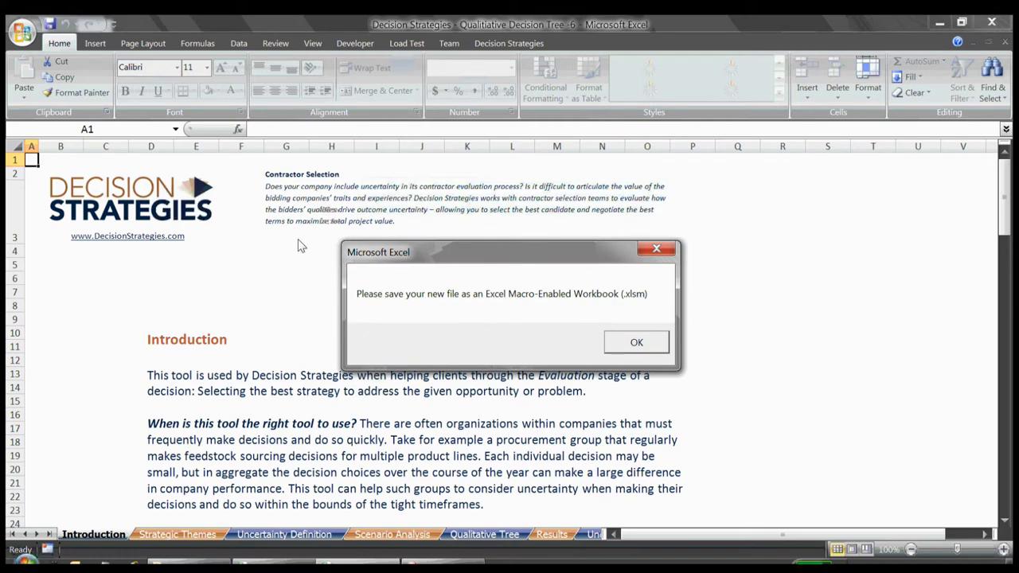
Step: Save the template to the Desktop as the macro-enabled workbook demo.xlsm
key("Return")
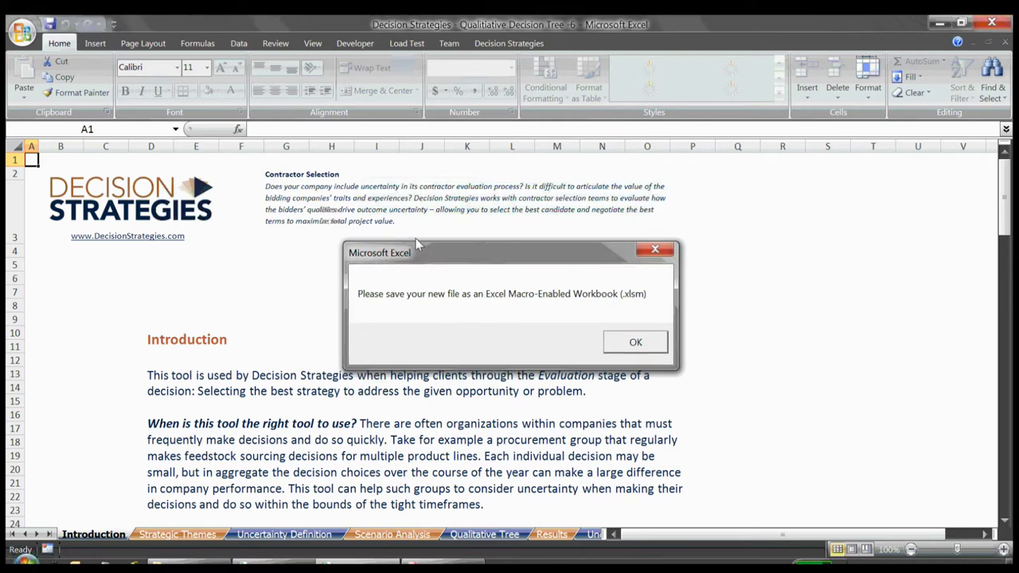
type("d")
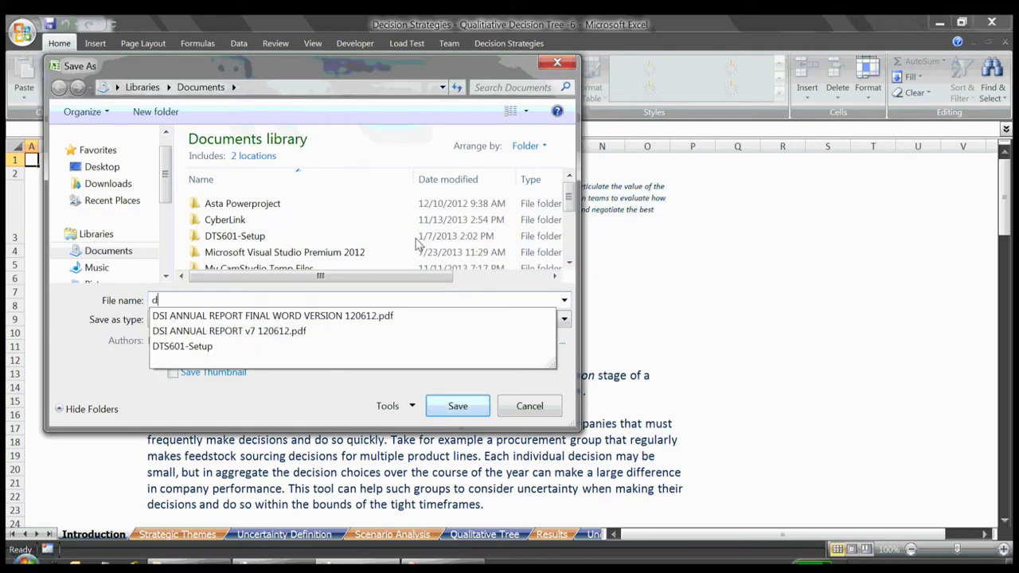
type("emo.xlsm")
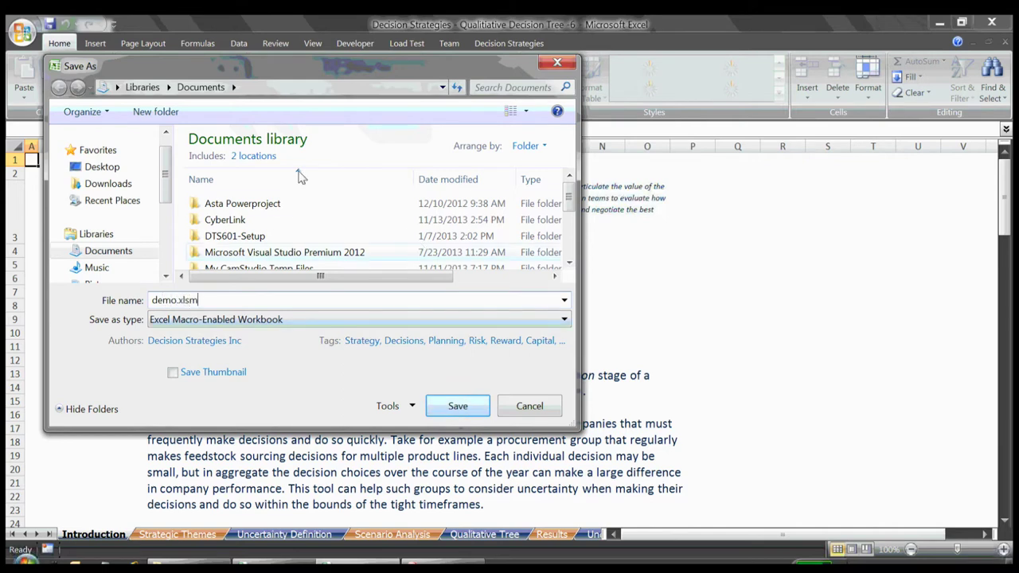
left_click(102, 166)
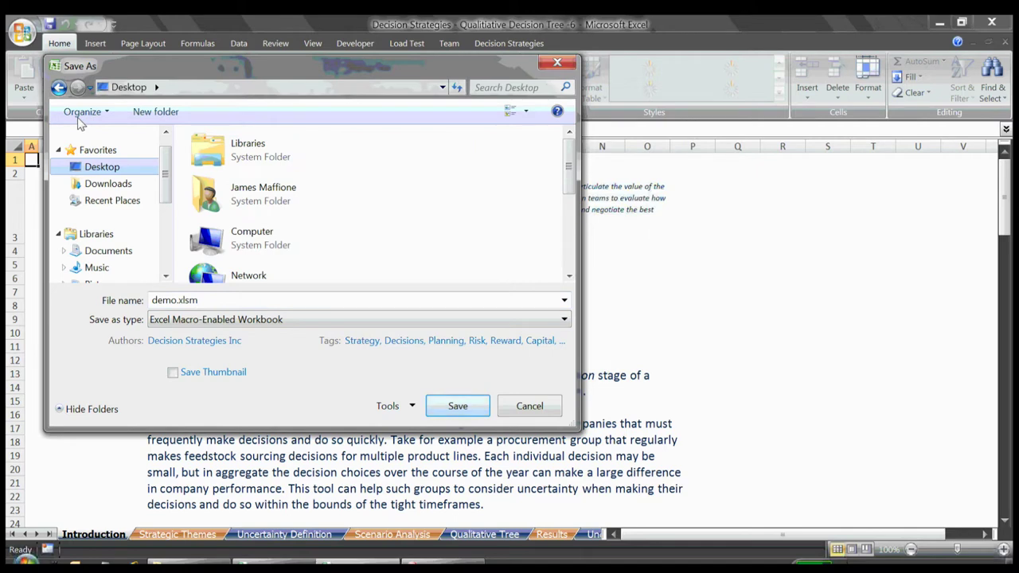
key("Return")
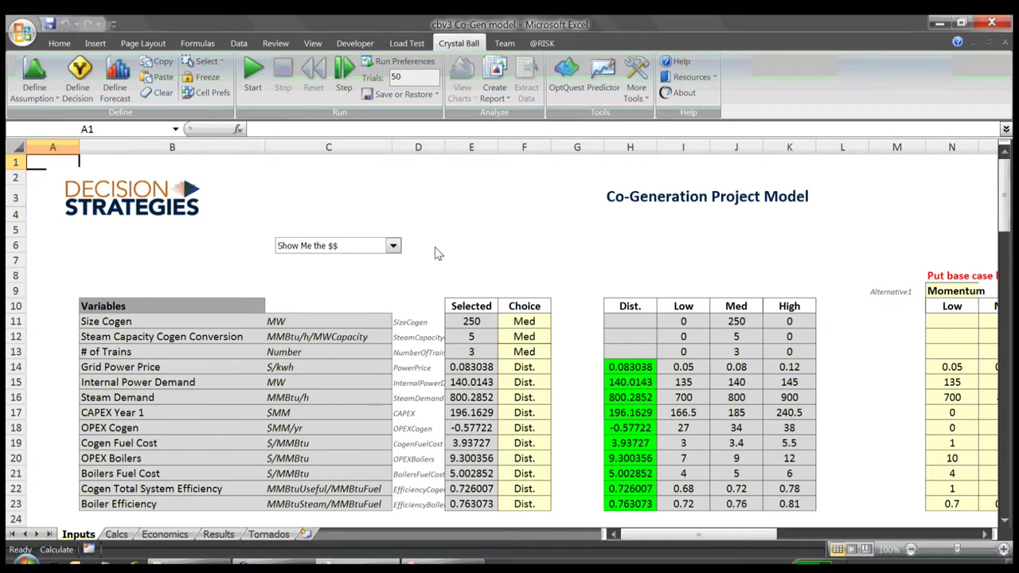
Step: Inspect the Grid Power Price assumption on cell H14 without changing it
left_click(630, 367)
left_click(35, 76)
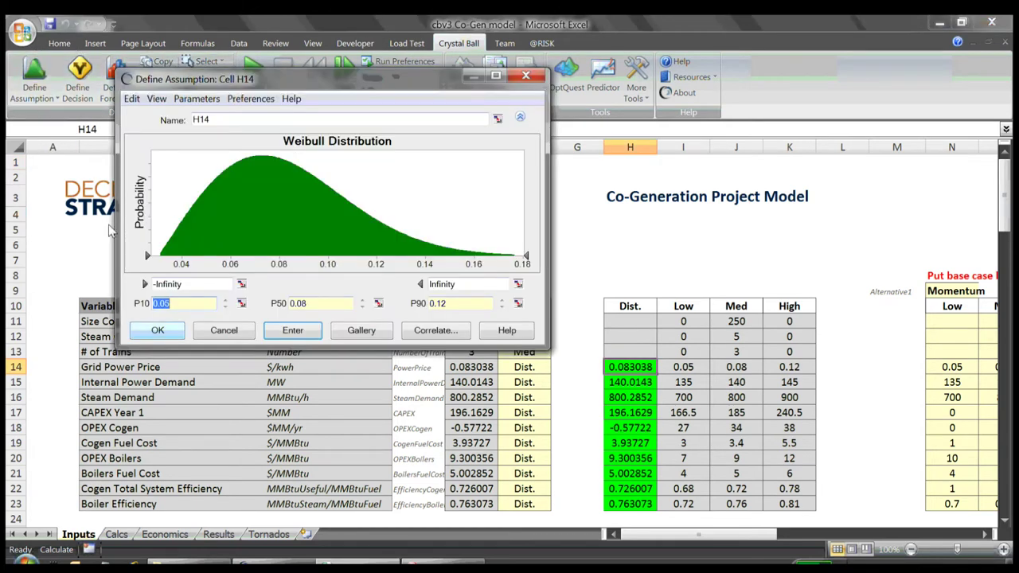
key("Return")
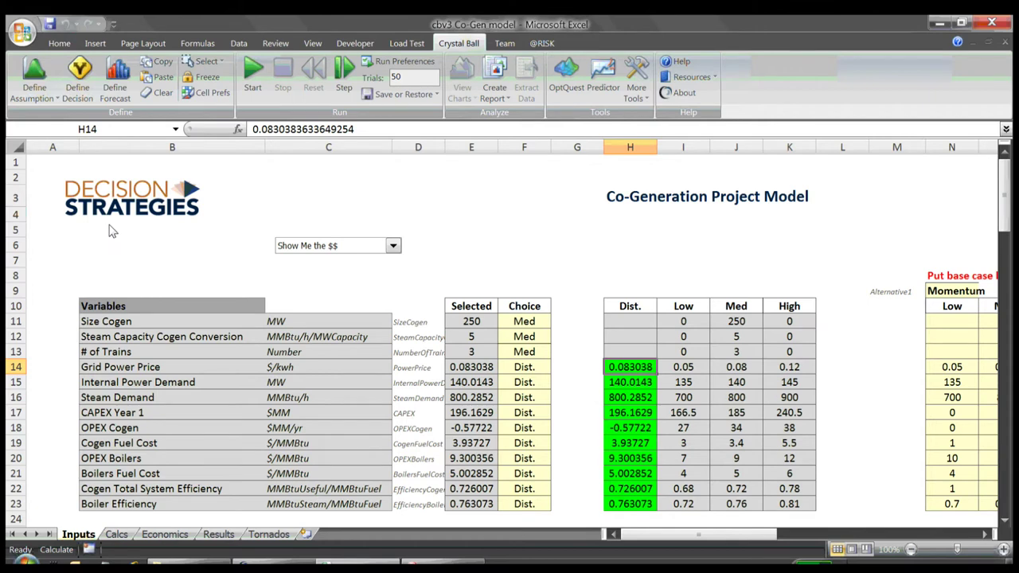
Step: Step through several Crystal Ball trials, viewing the Economics and Results sheets
key("ctrl+alt+t")
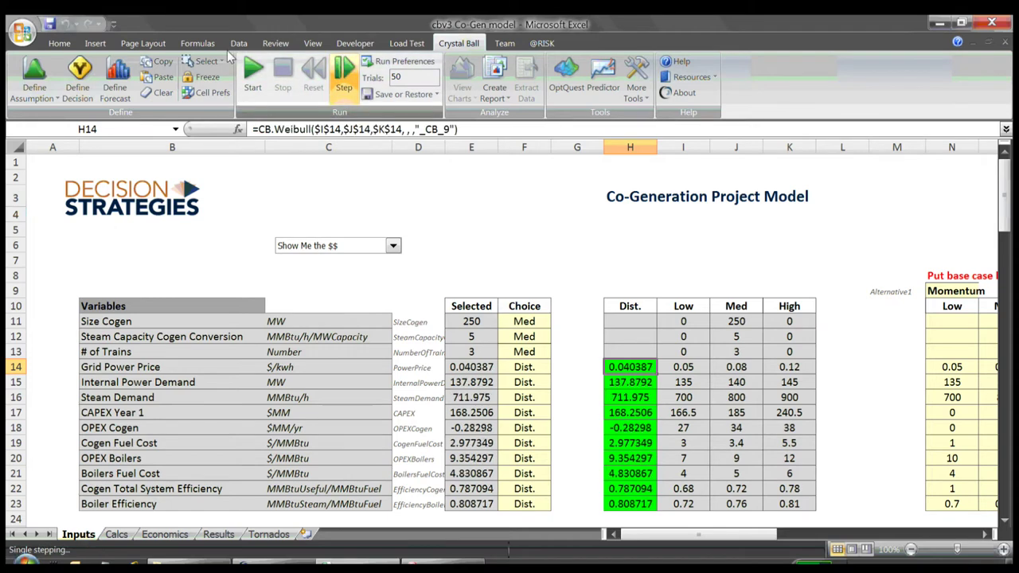
key("ctrl+alt+t")
key("ctrl+alt+t")
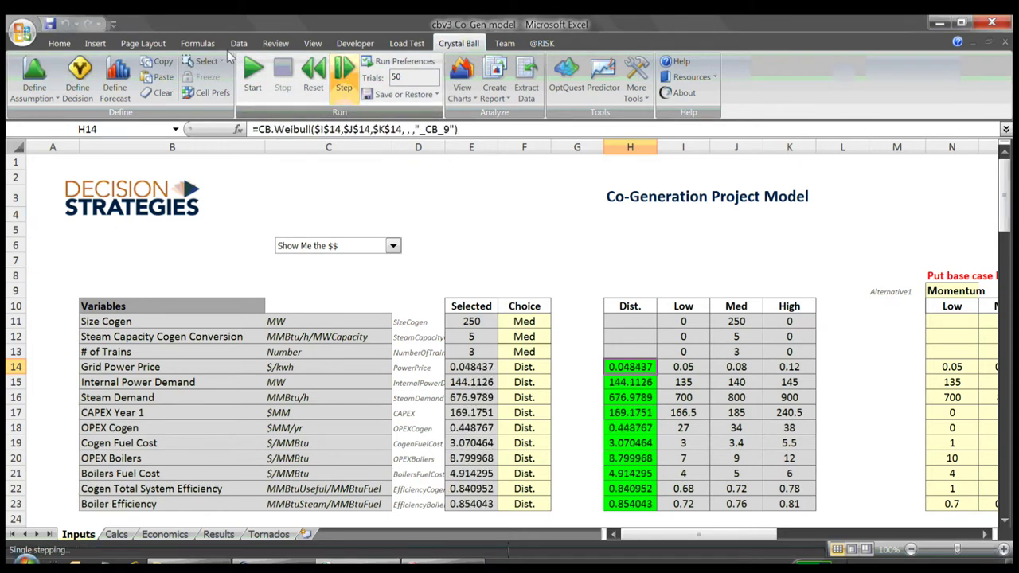
key("ctrl+alt+t")
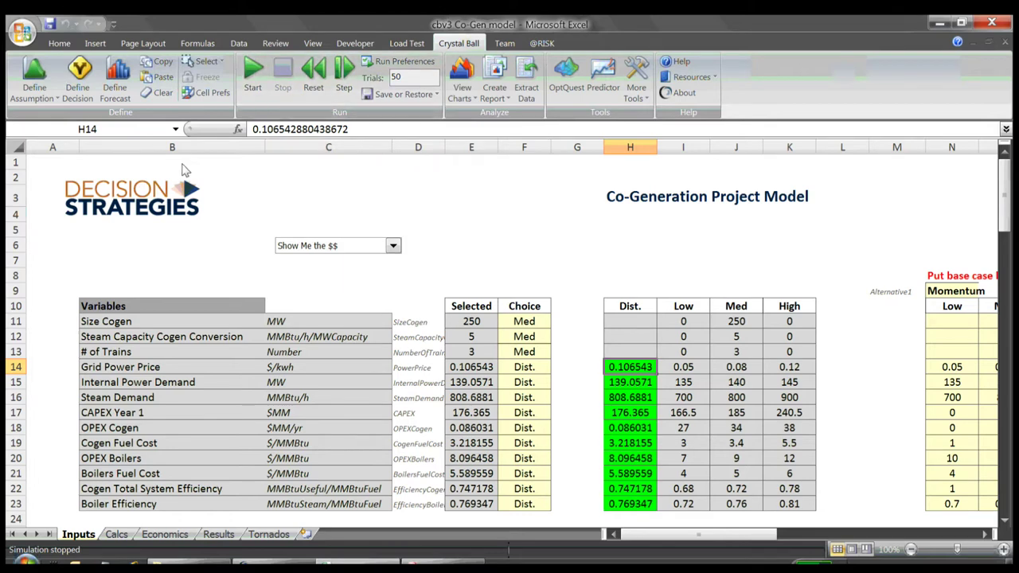
key("ctrl+Page_Down")
key("ctrl+Page_Down")
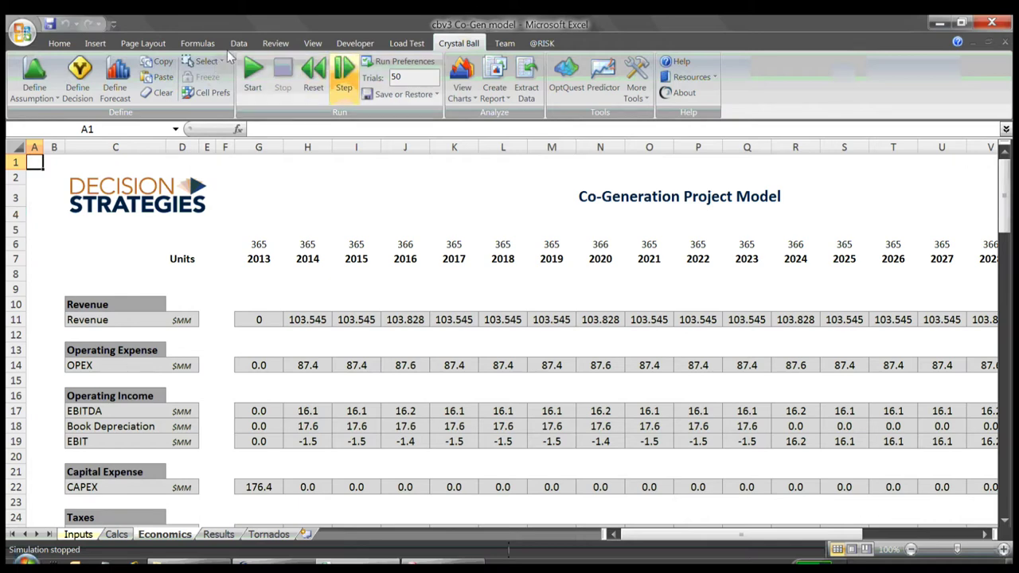
left_click(344, 80)
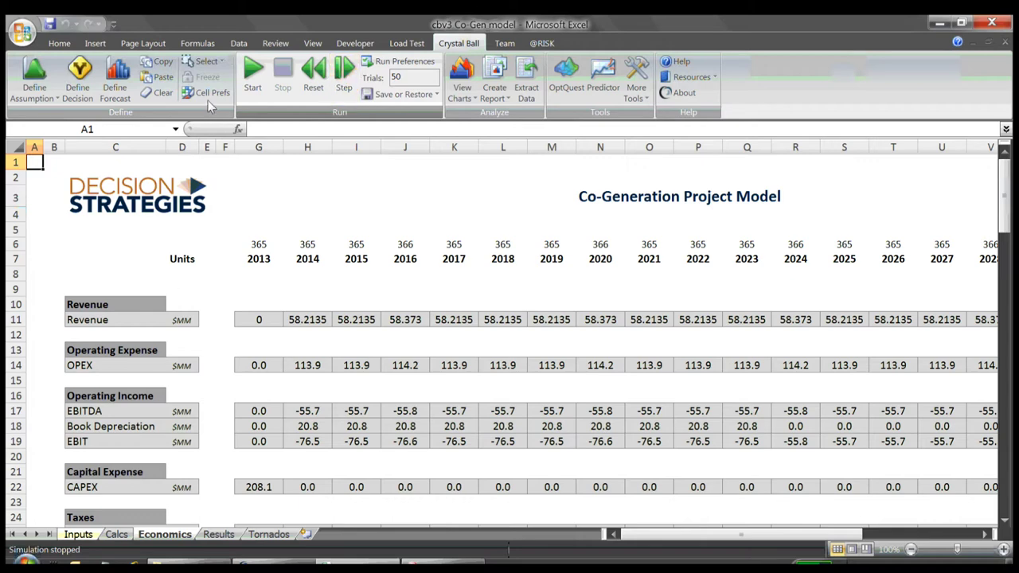
key("ctrl+Page_Down")
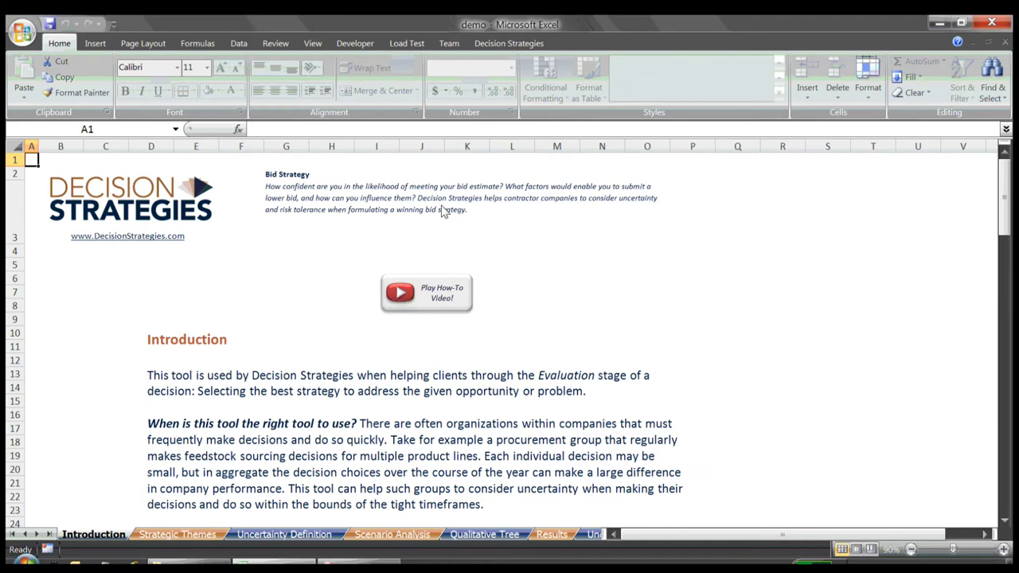
Step: Scroll to the end of the Introduction sheet and move to the Strategic Themes sheet
left_click_drag(1004, 198, 1005, 208)
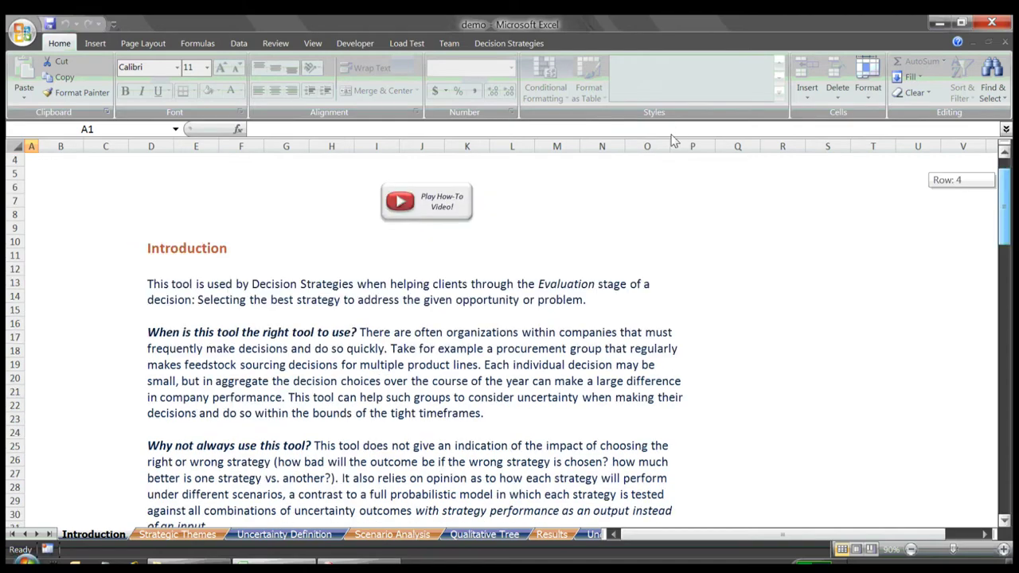
scroll(670, 140, "down", 20)
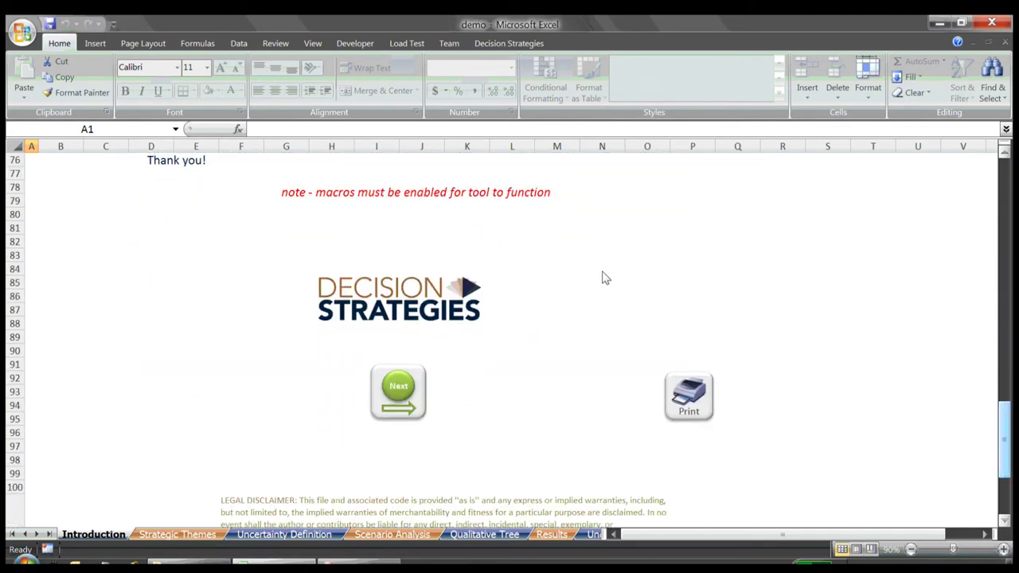
key("ctrl+Page_Down")
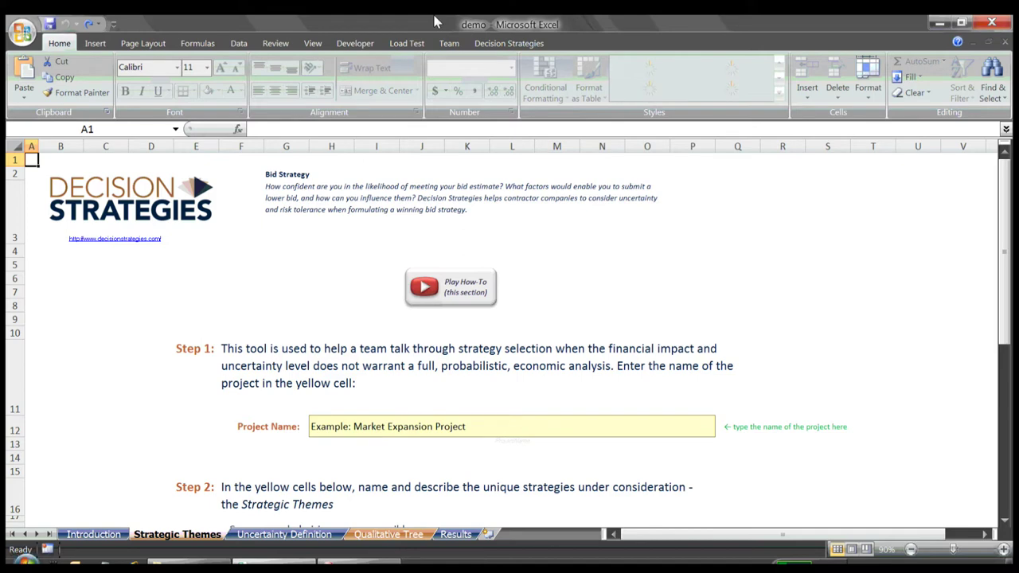
Step: Enter 'Market Expansion Project' in the Project Name cell H12
key("Tab")
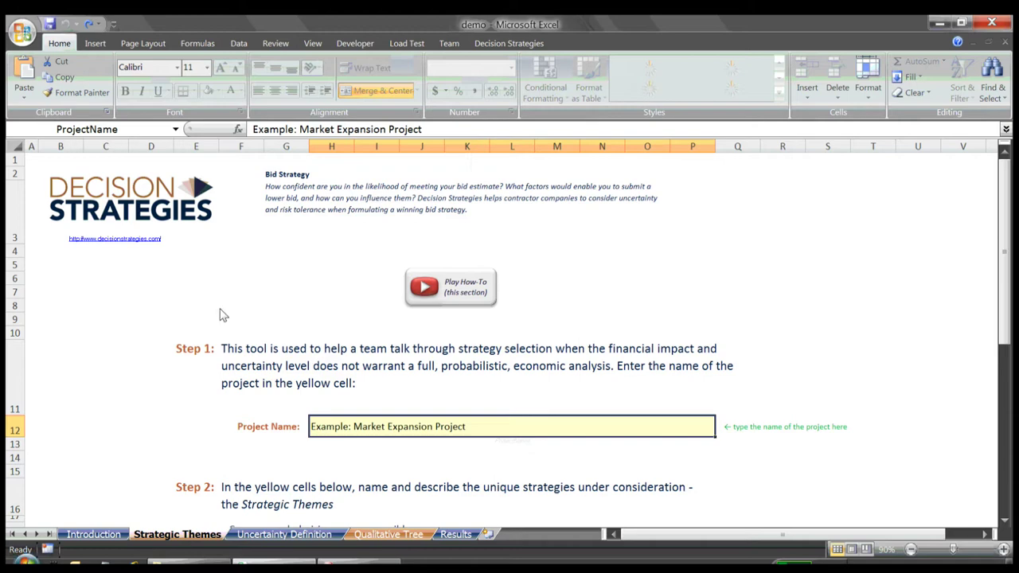
type("Market Ex")
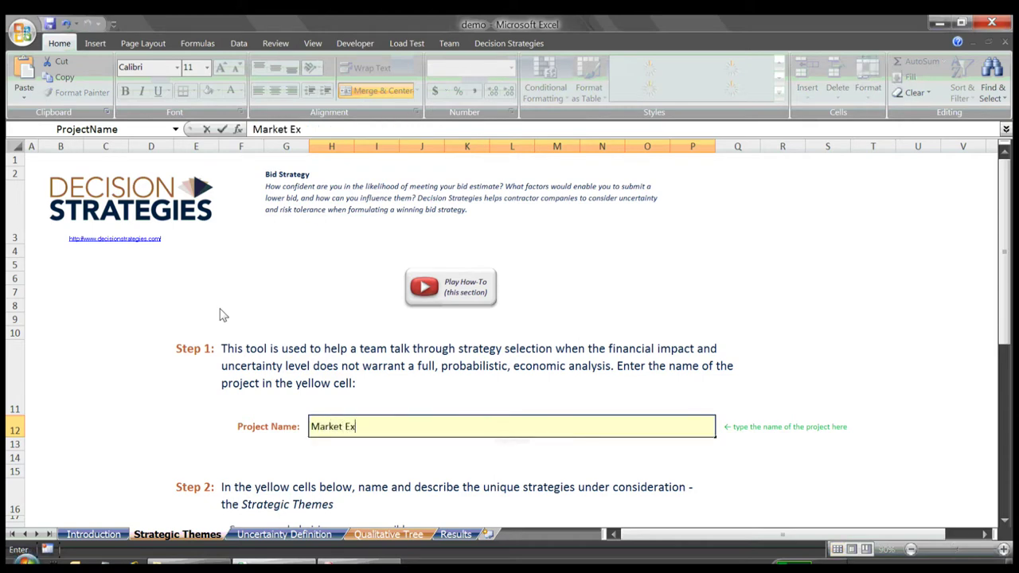
type("pansion Pr")
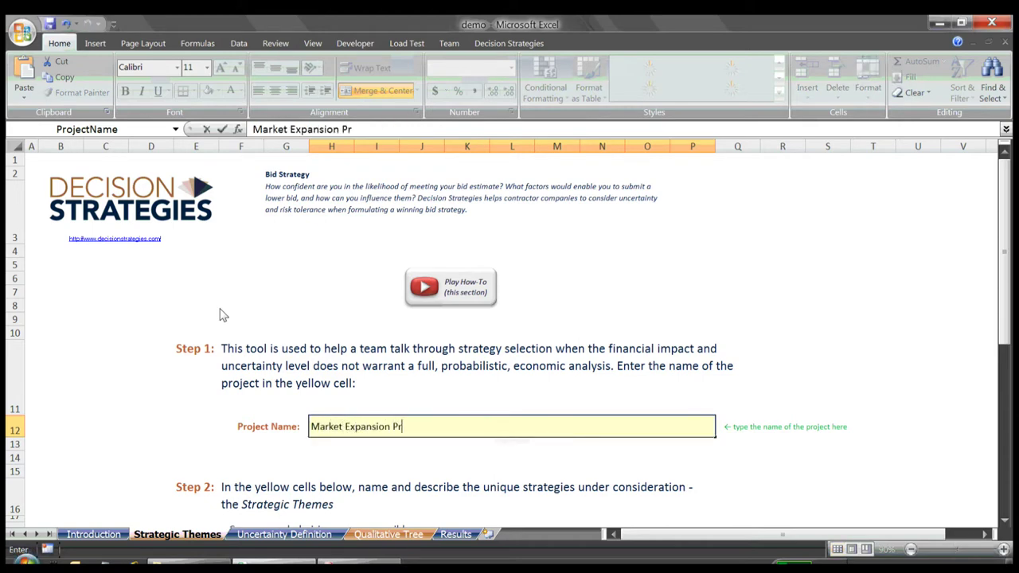
type("oject")
scroll(674, 232, "down", 1)
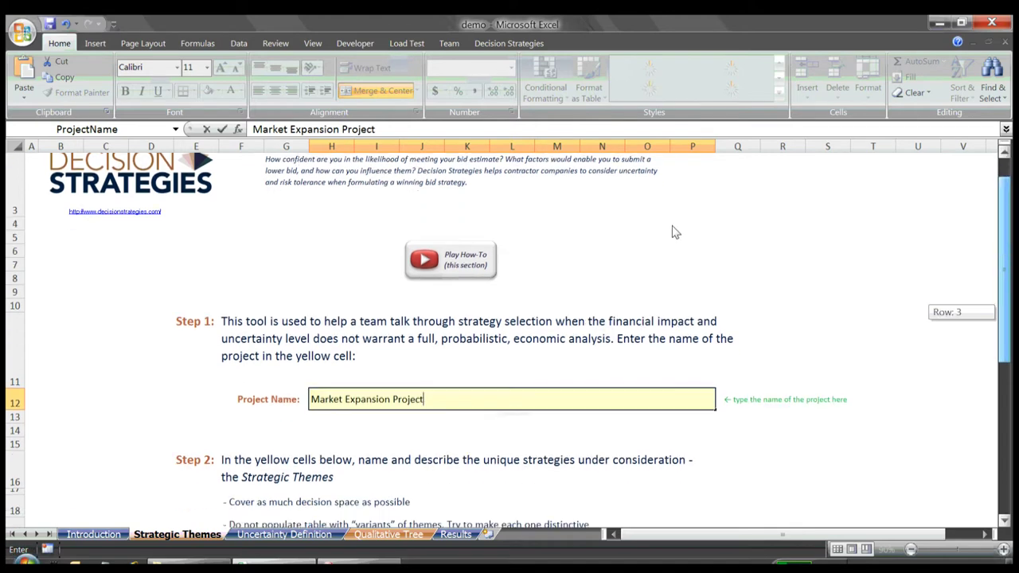
scroll(675, 232, "down", 4)
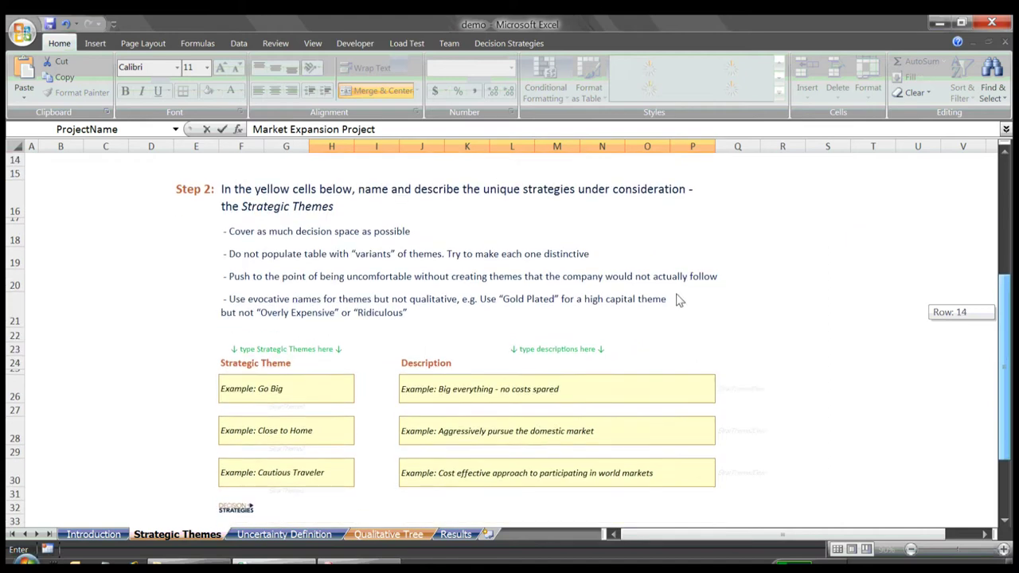
Step: Enter the first strategic theme 'Go Big' with description 'no costs spared'
scroll(678, 299, "down", 1)
key("Return")
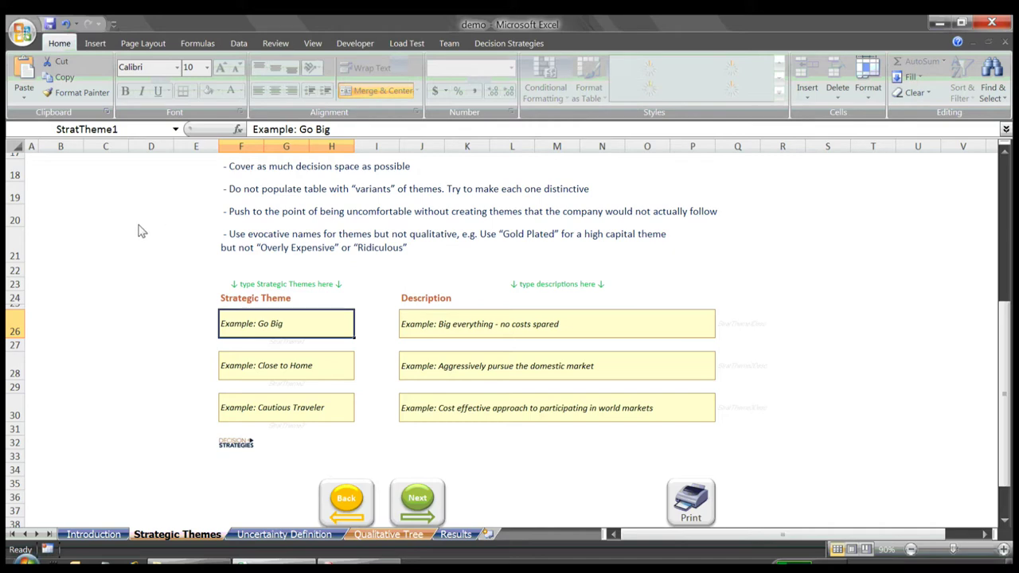
type("Go Big")
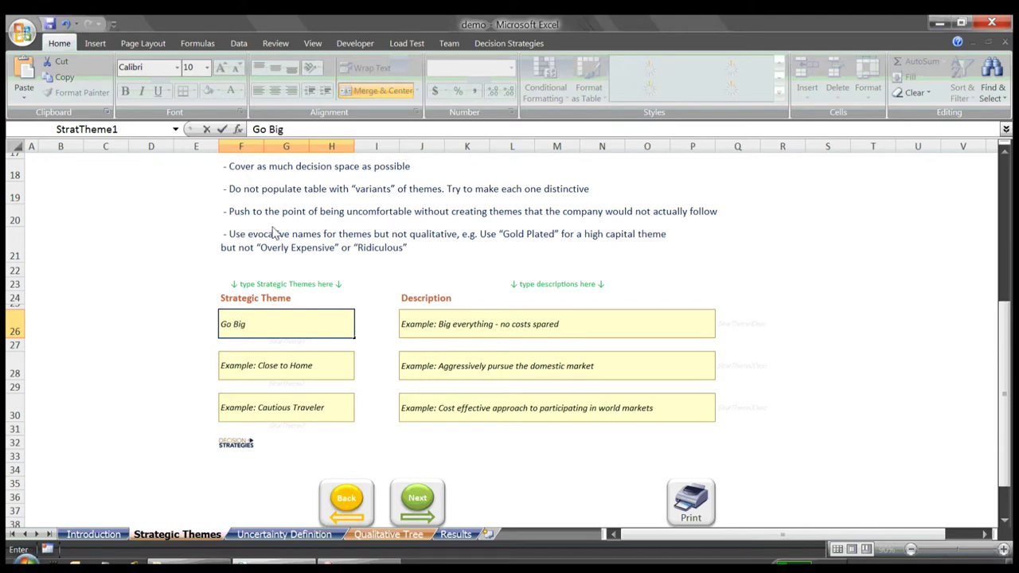
key("Tab")
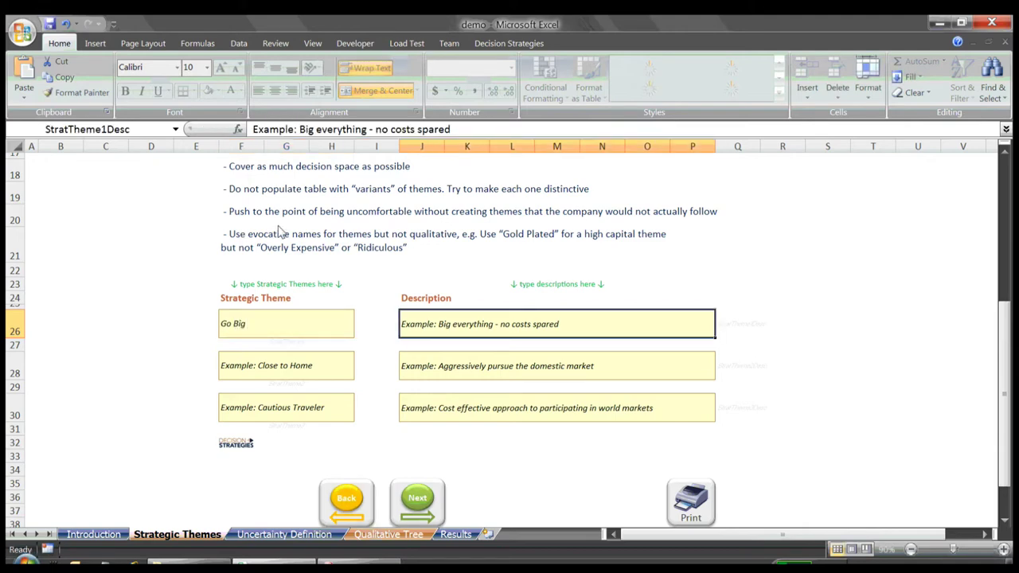
type("no cos")
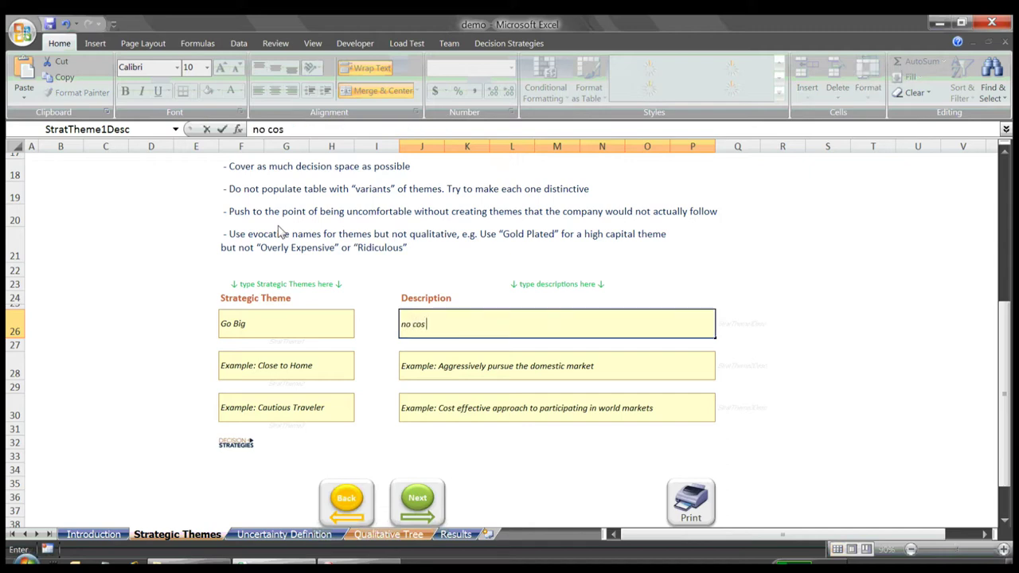
type("ts spared")
key("Tab")
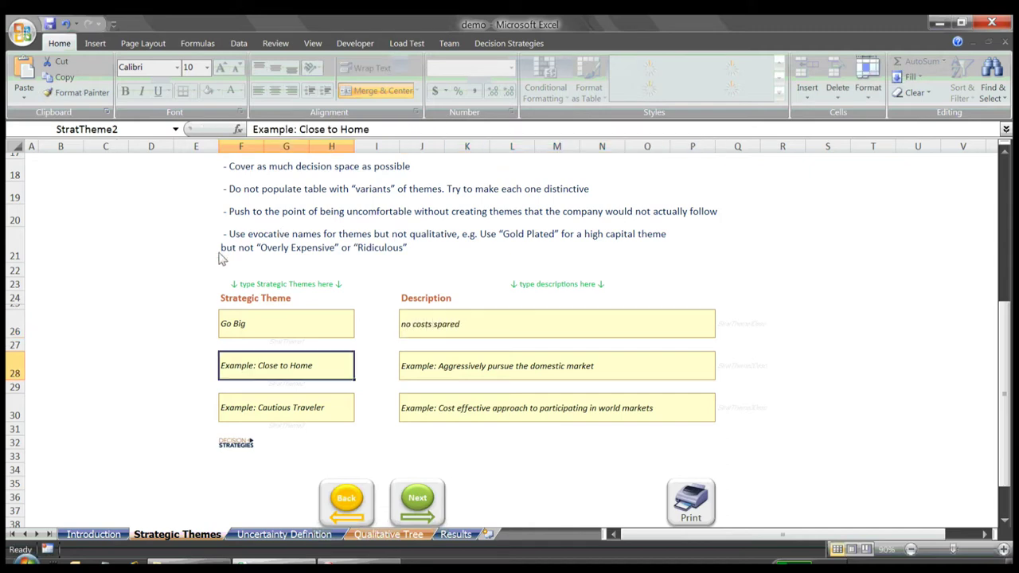
Step: Enter the second theme 'close to home' ('pursue domestic market') and go to Uncertainty Definition
type("close ")
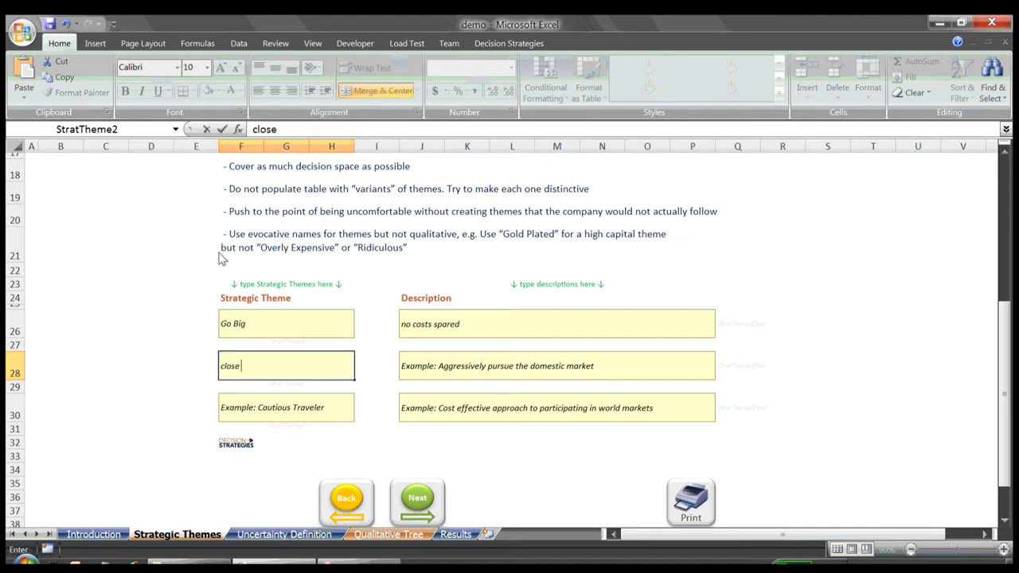
type("to home")
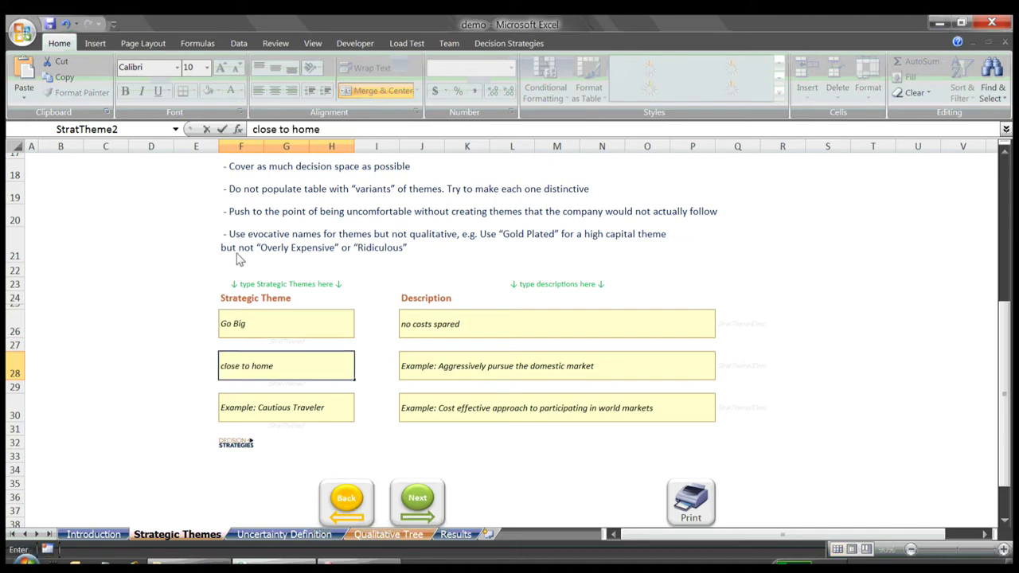
key("Tab")
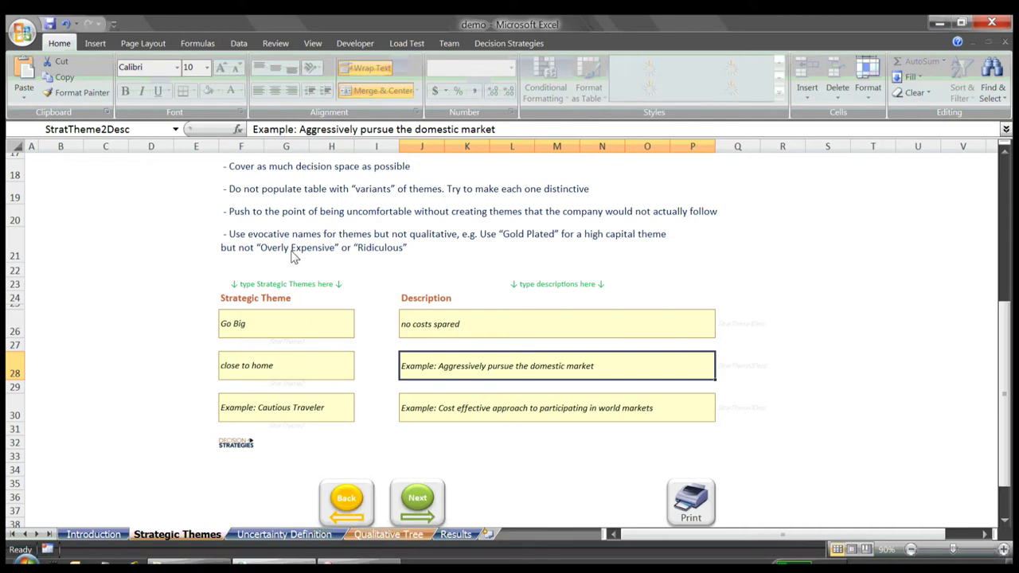
type("pursue ")
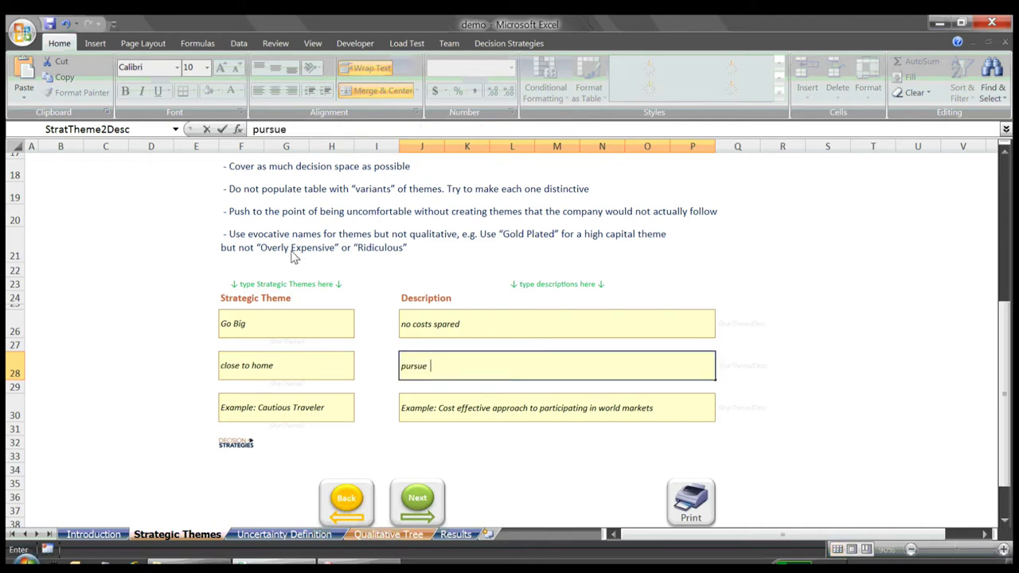
type("domestic ma")
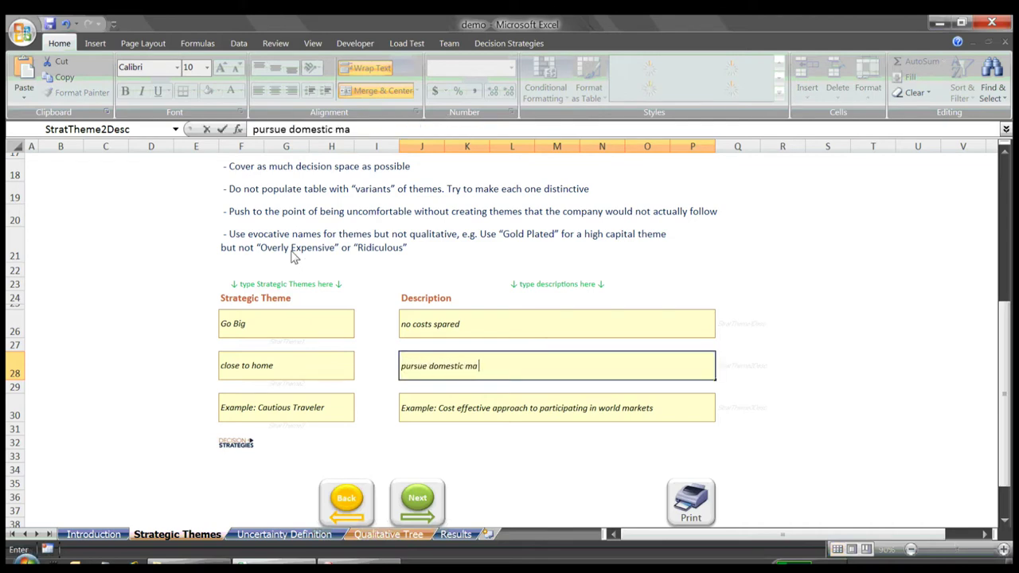
type("rket")
key("Tab")
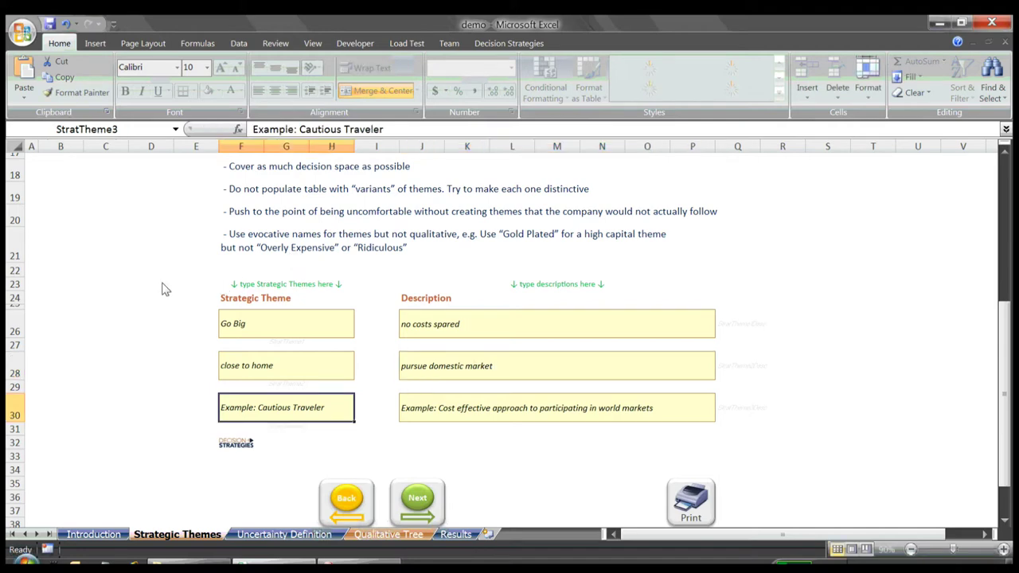
key("Tab")
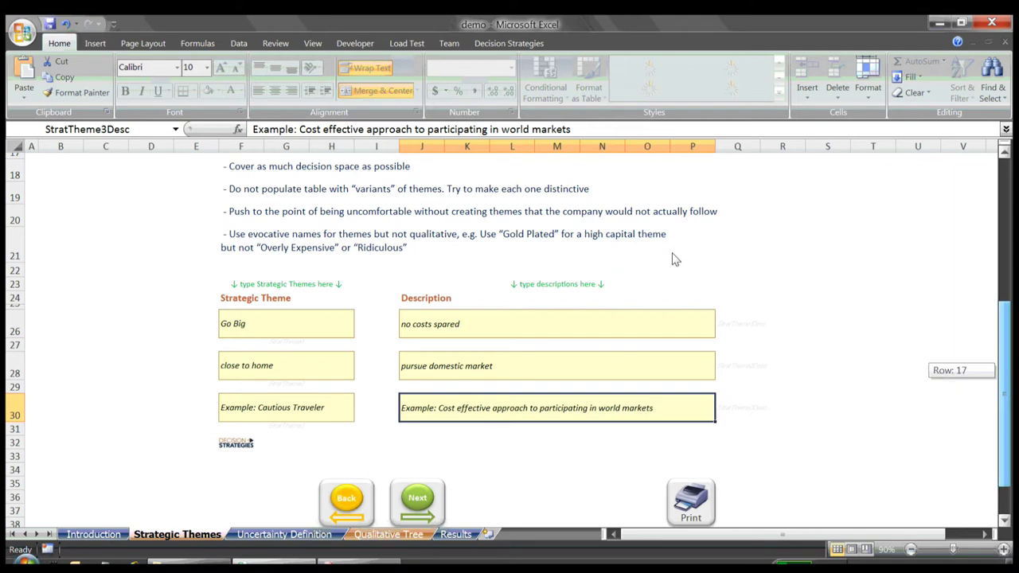
scroll(673, 261, "down", 1)
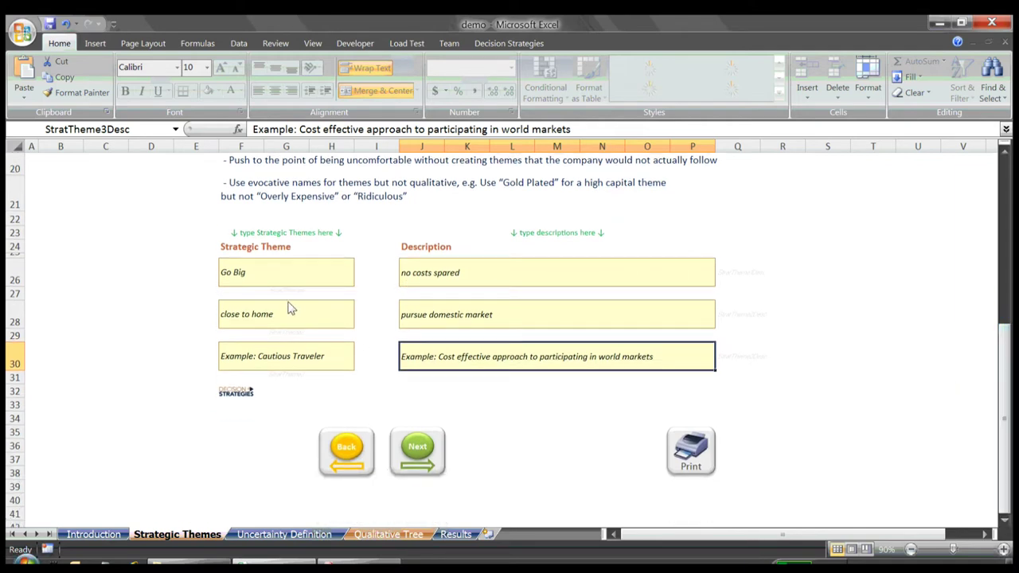
key("ctrl+Page_Down")
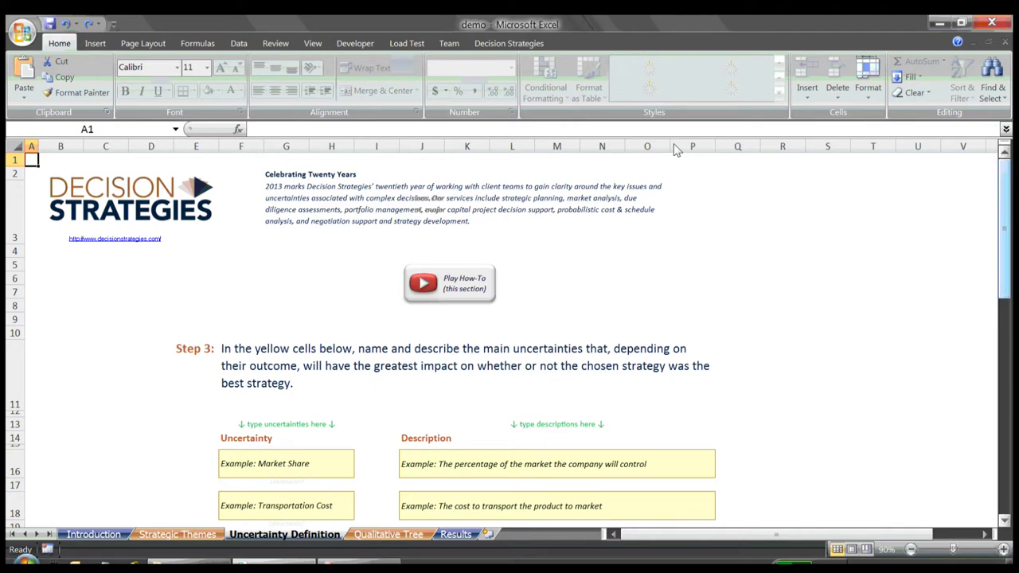
Step: Enter the uncertainty 'Market Share' described as '% of market company will control'
scroll(673, 160, "down", 2)
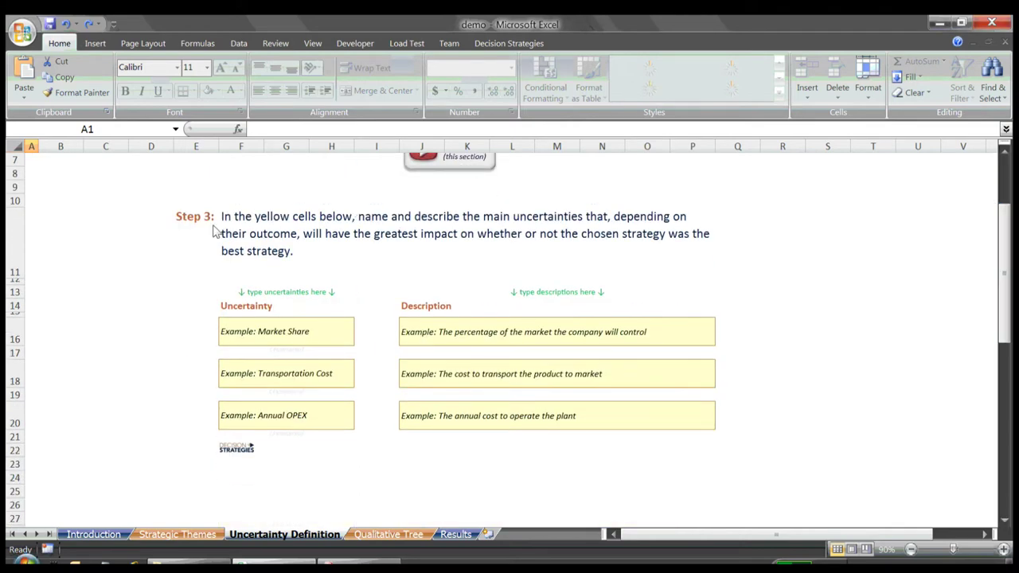
key("Tab")
type("Ma")
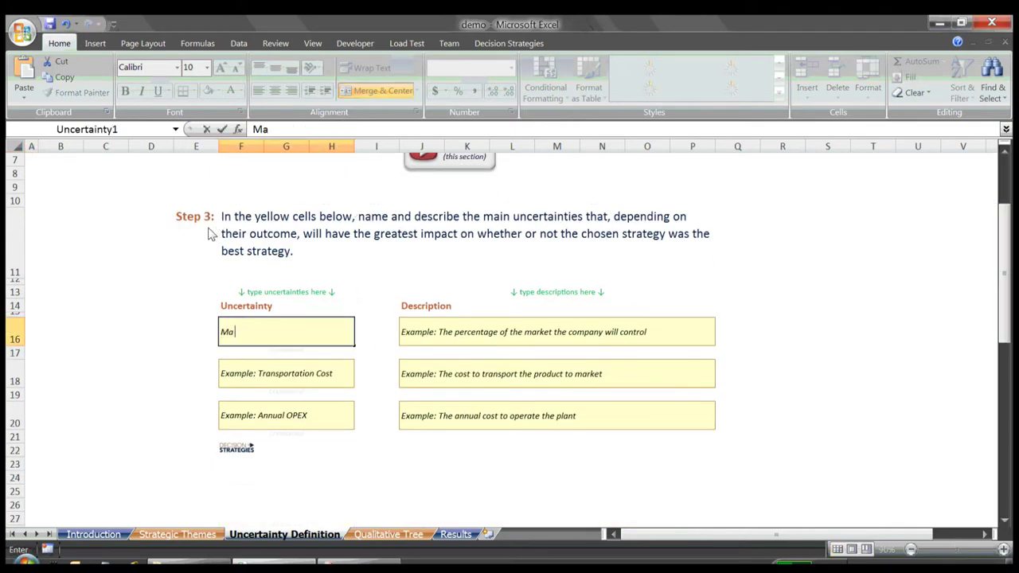
type("rket Share")
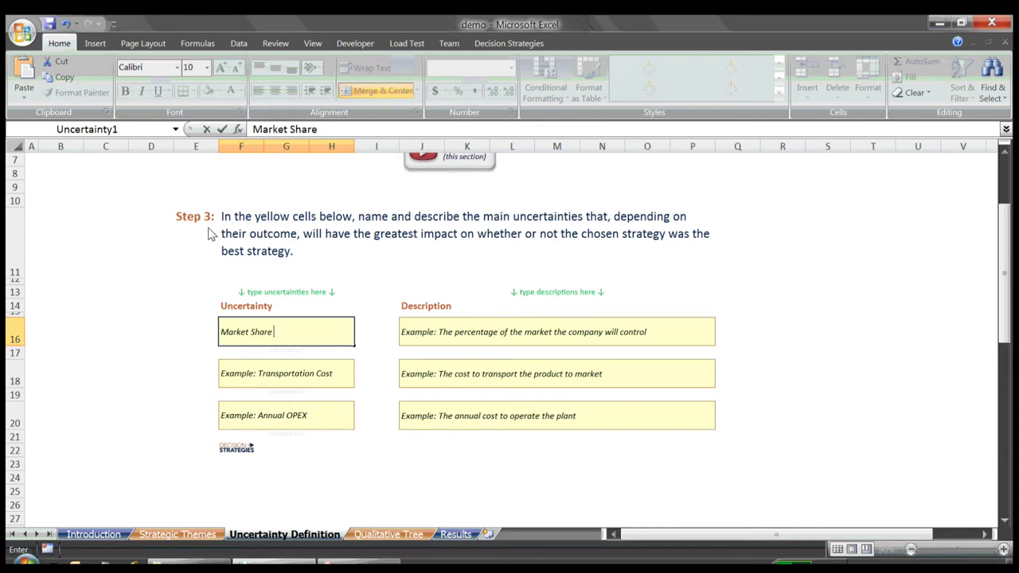
key("Tab")
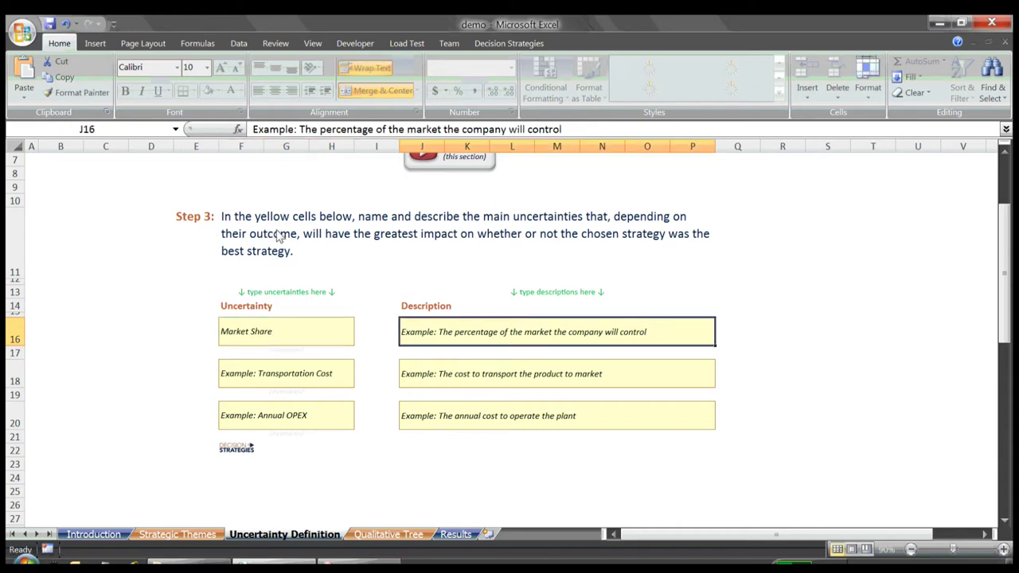
type("% of mar")
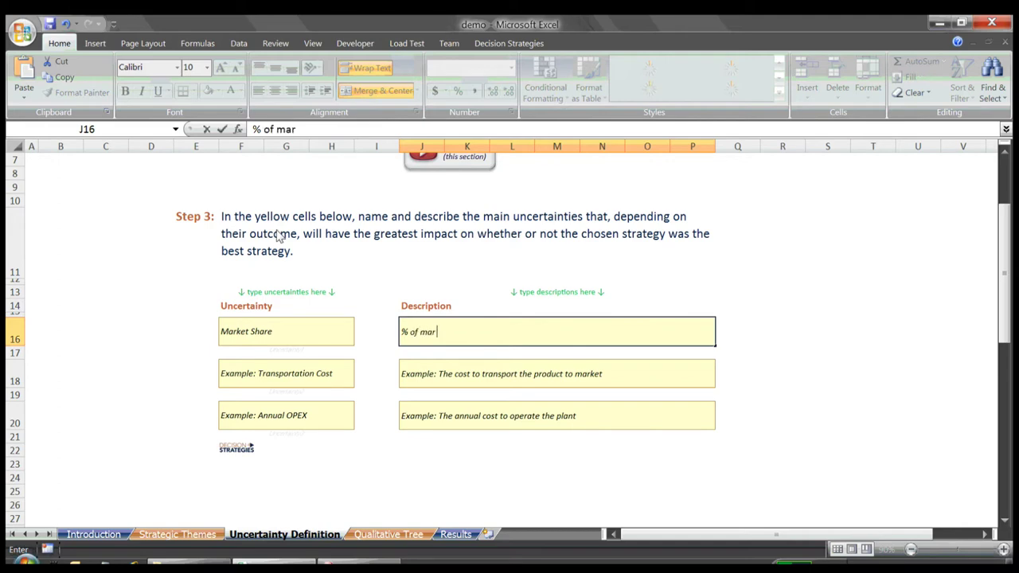
type("ket company will co")
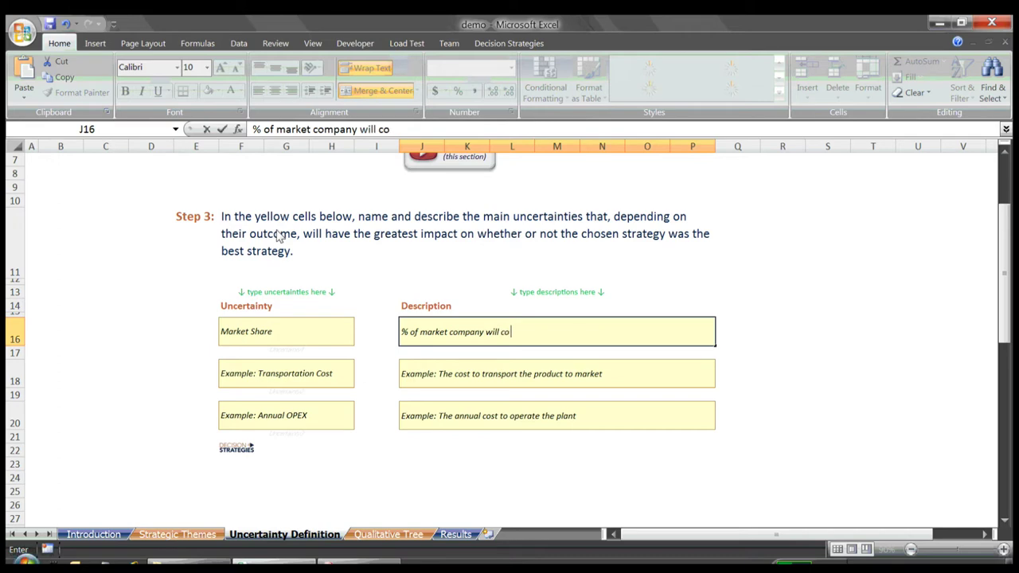
type("ntrol")
key("Return")
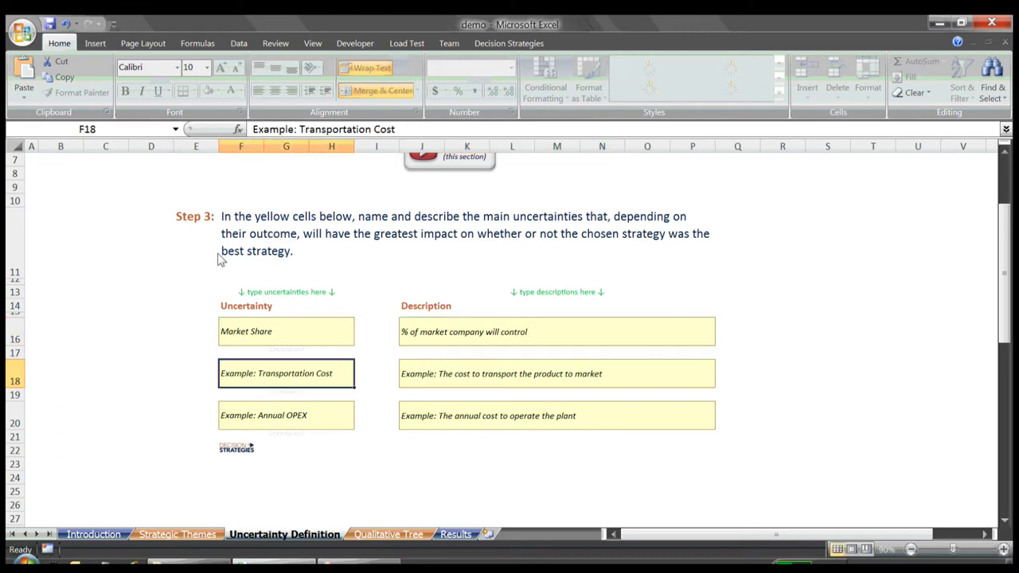
Step: Enter the uncertainty 'Transportation Costs' described as 'cost to transport product to market'
type("T")
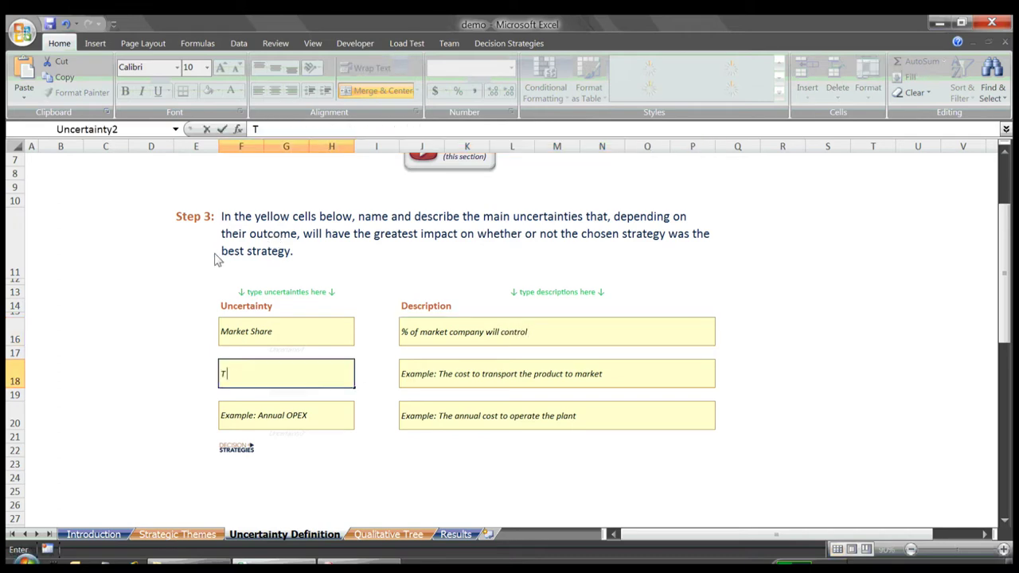
type("ransportation Costs")
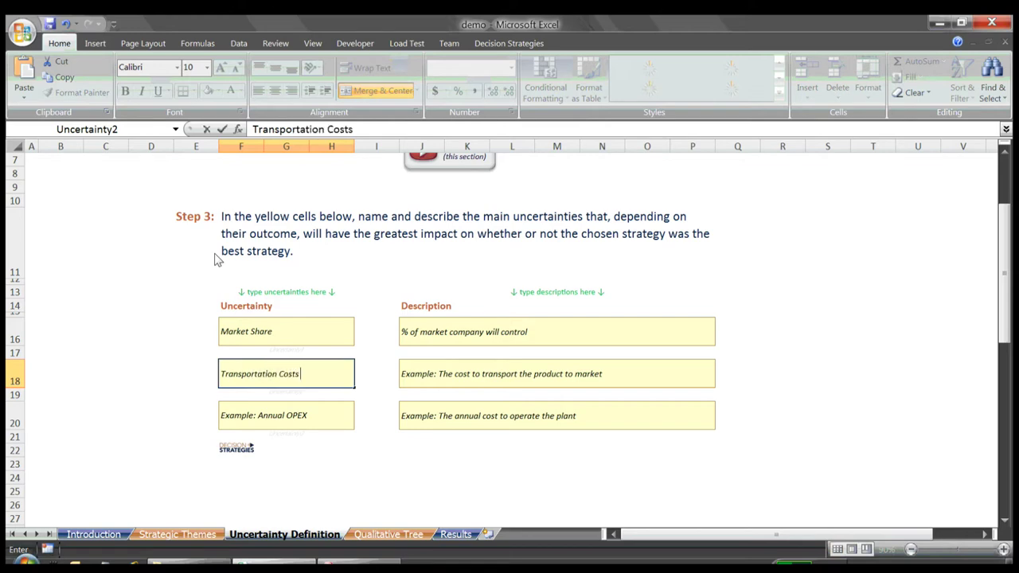
key("Tab")
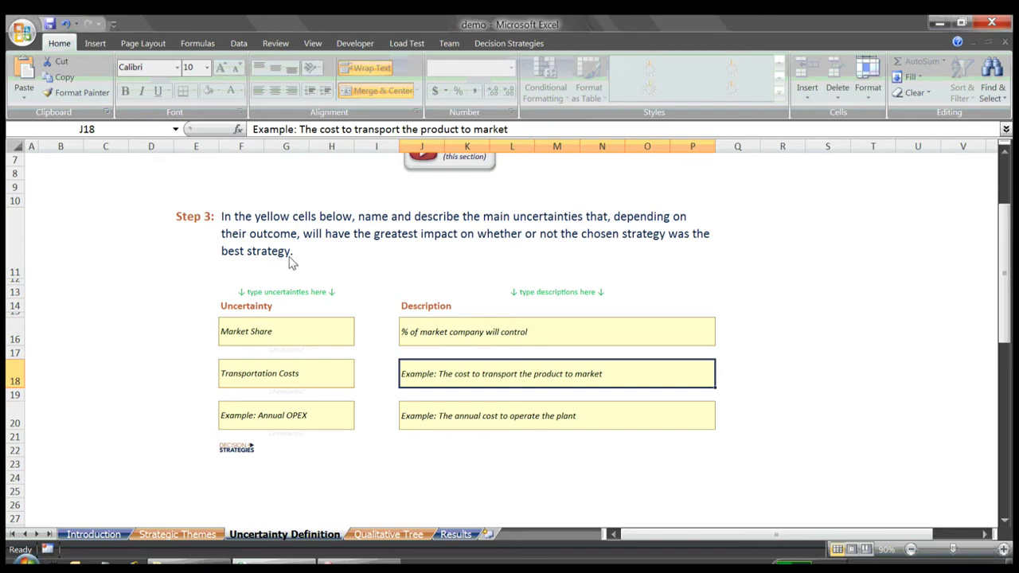
type("cost to trans")
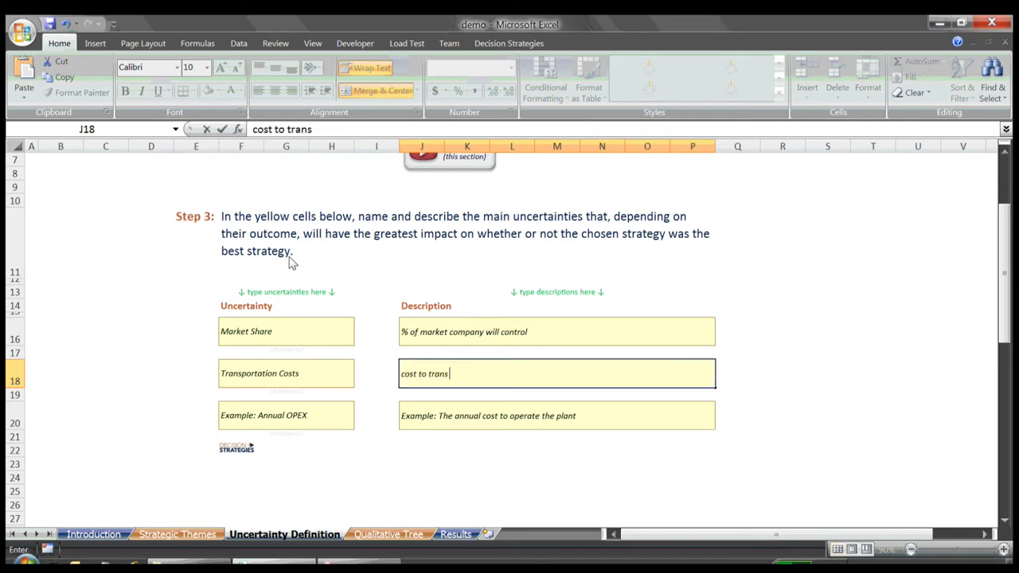
type("port product to market")
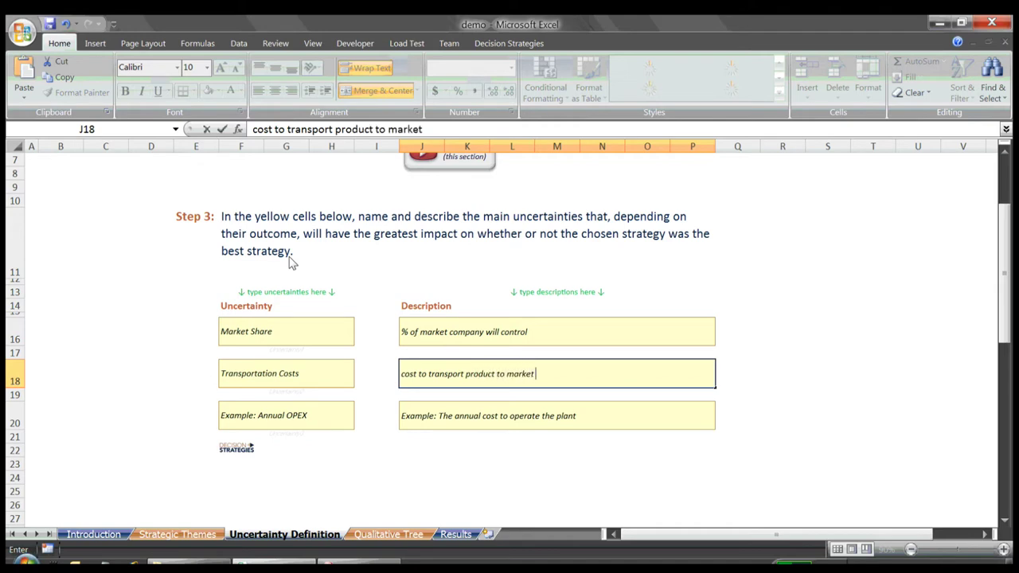
key("Tab")
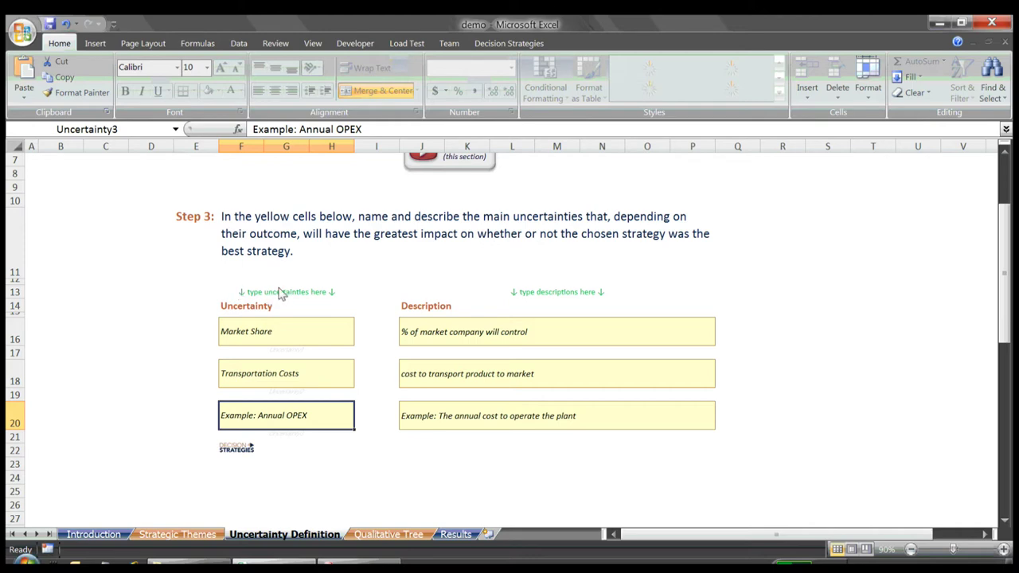
key("Tab")
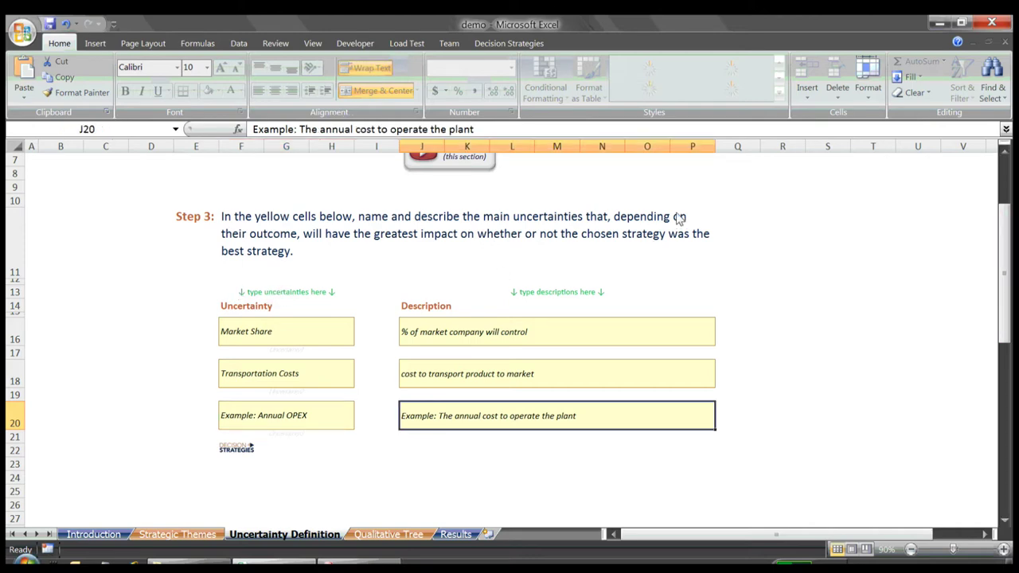
scroll(674, 223, "down", 1)
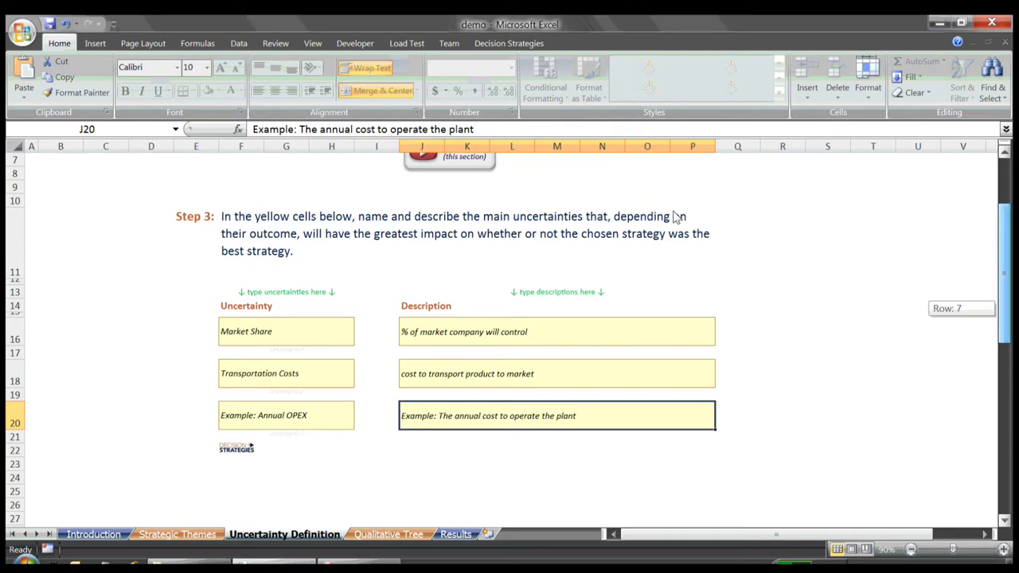
Step: Set Market Share outcomes to 'greater than 20%' (high) and 'less than 20%' (low)
scroll(674, 229, "down", 5)
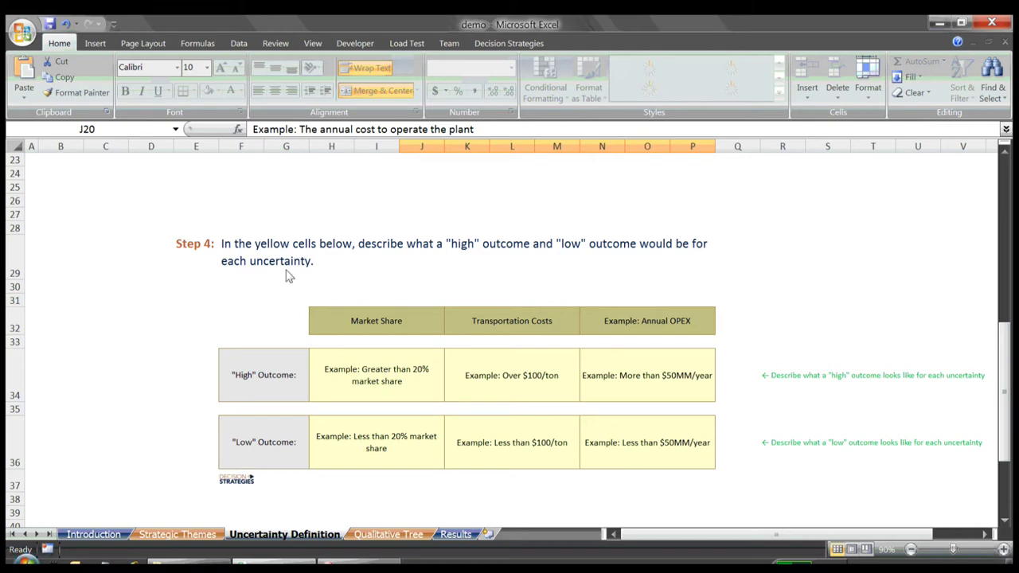
key("Down")
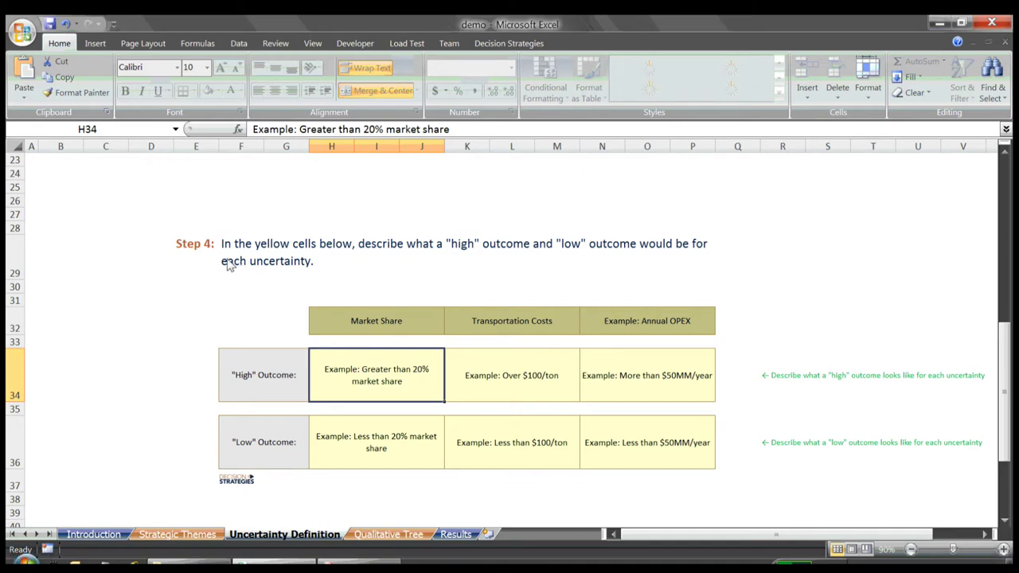
type("greater t")
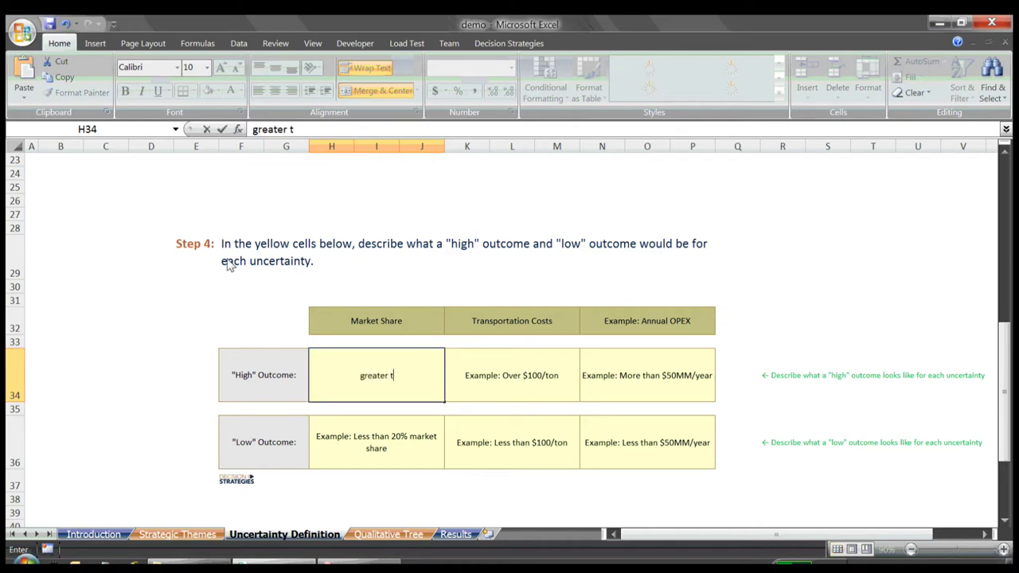
type("han 20%")
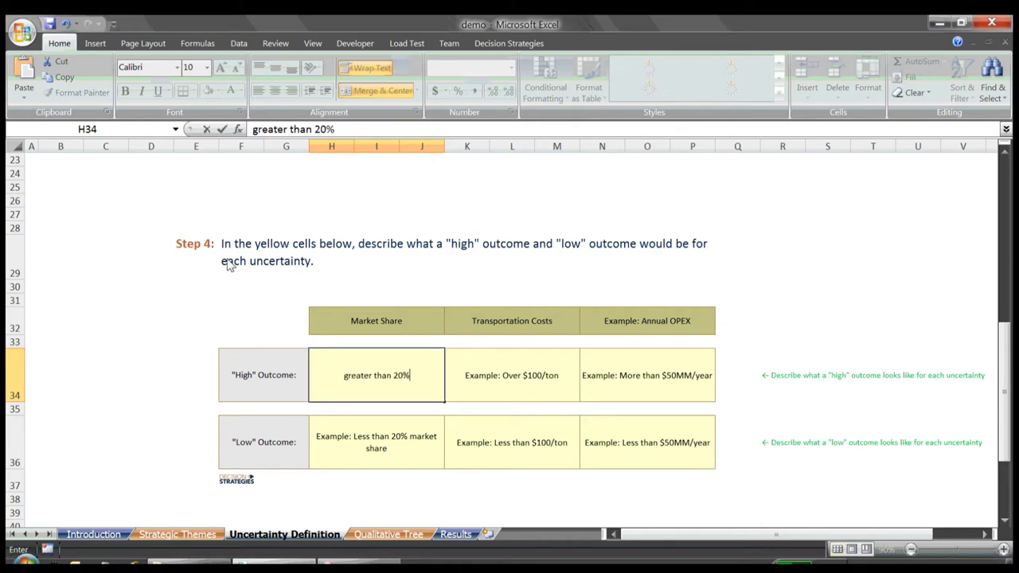
key("Return")
key("Return")
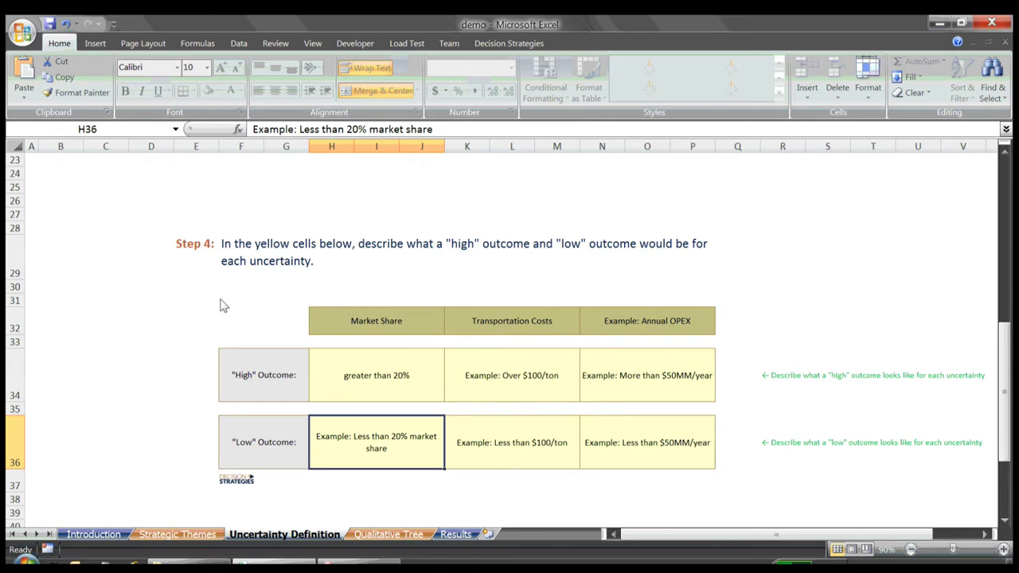
type("less th")
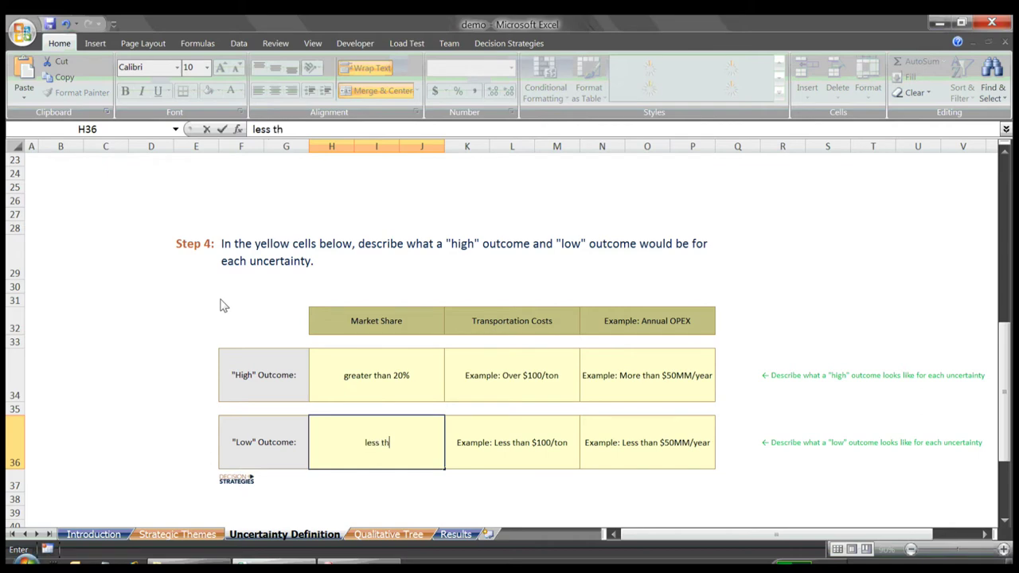
type("an 20%")
key("Tab")
Step: Set Transportation Cost outcomes to 'over $100/ton' and 'less than $100/ton', then reach the Annual OPEX cells
key("Up")
key("Up")
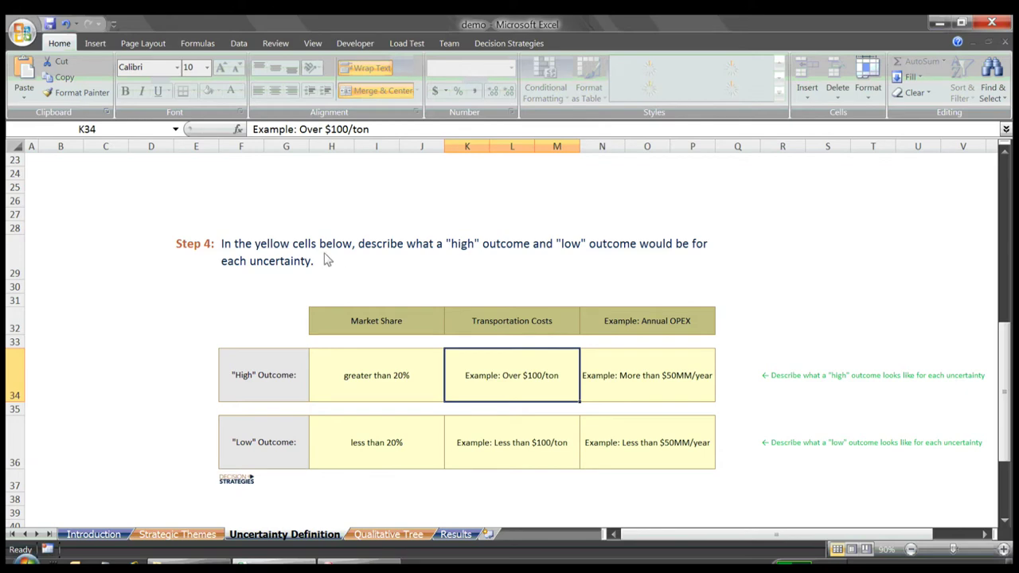
type("over ")
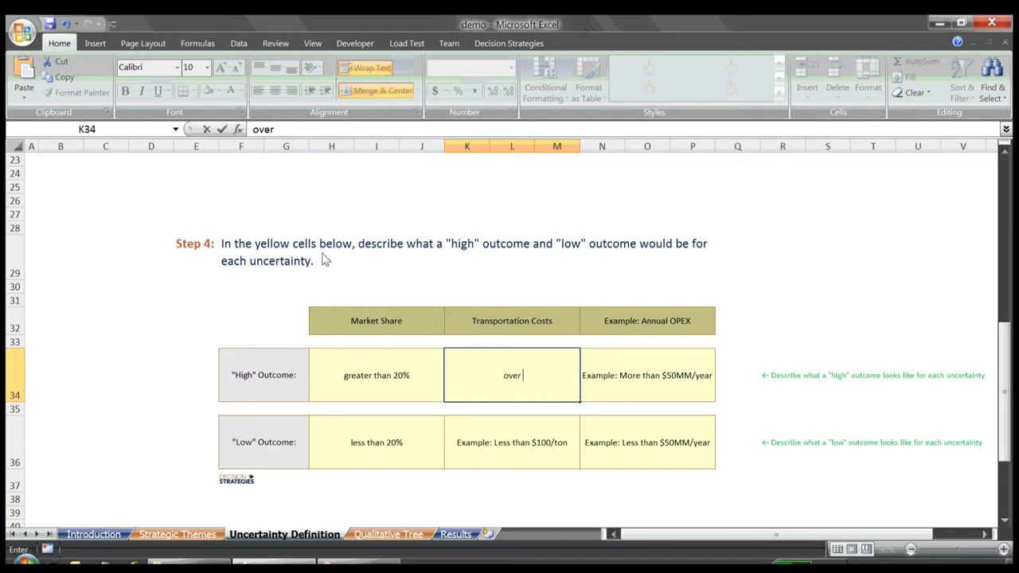
type("$100/ton")
key("Return")
key("Return")
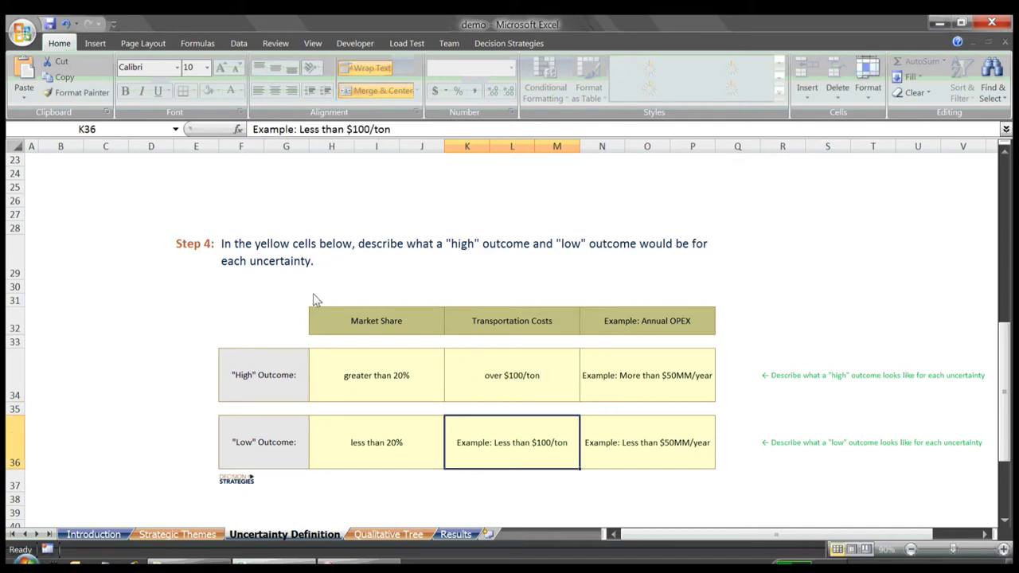
type("less")
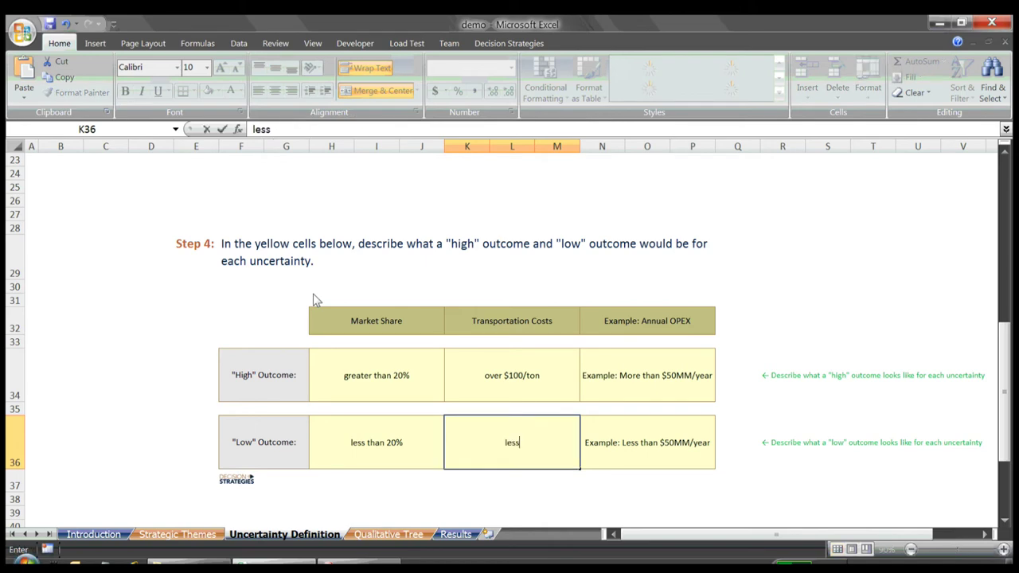
type(" than $100/ton")
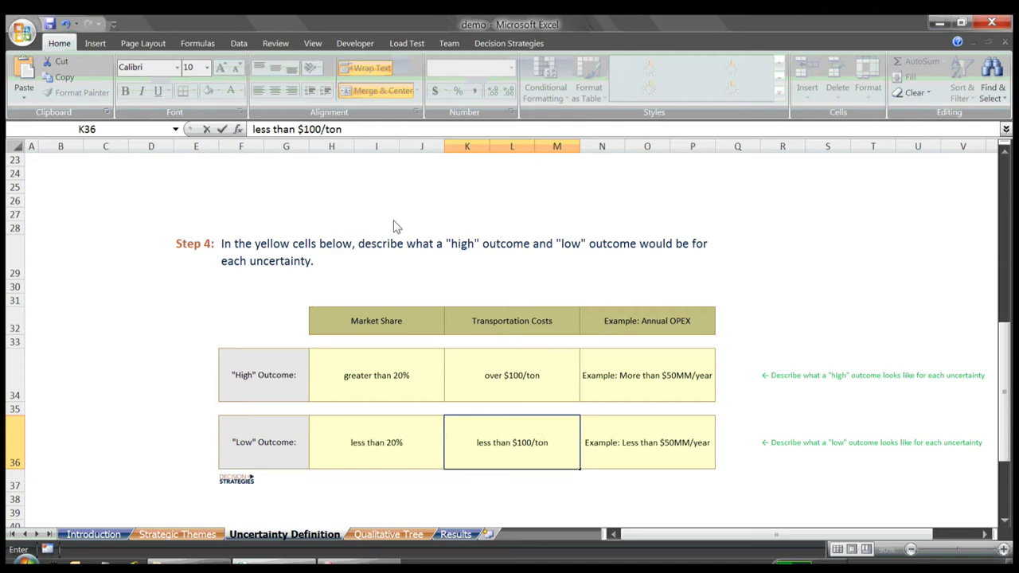
key("Up")
key("Right")
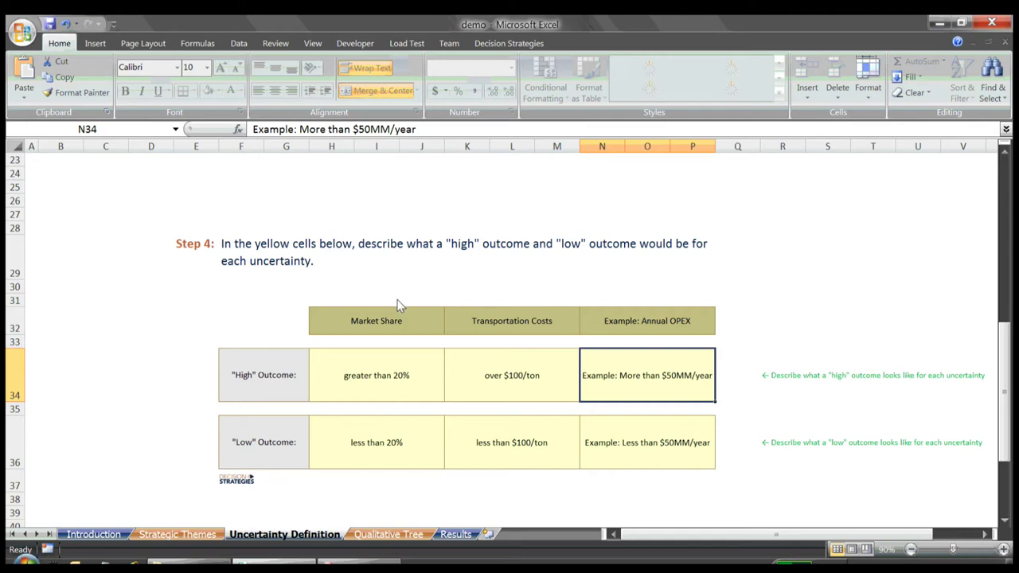
key("Down")
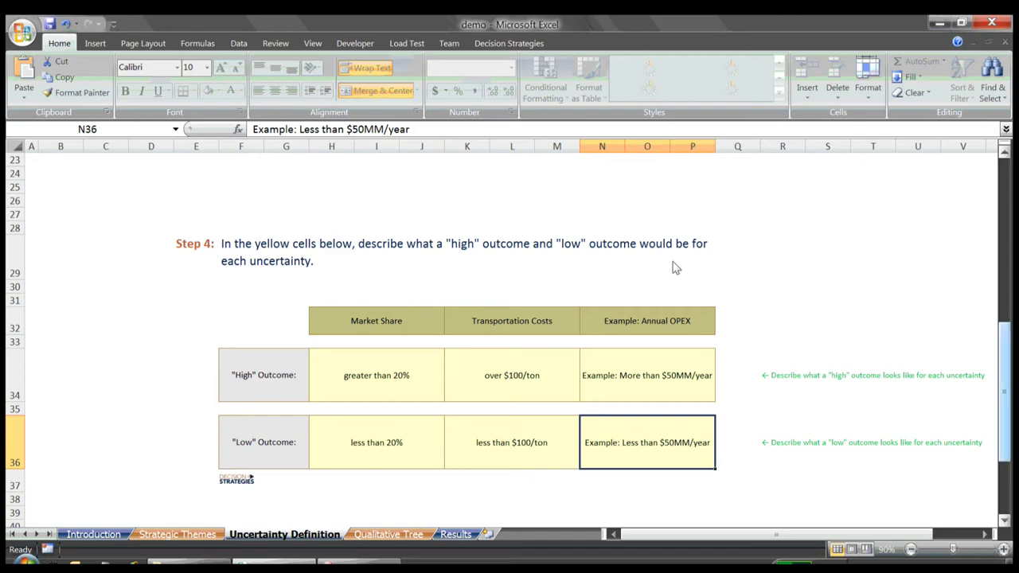
scroll(672, 268, "down", 3)
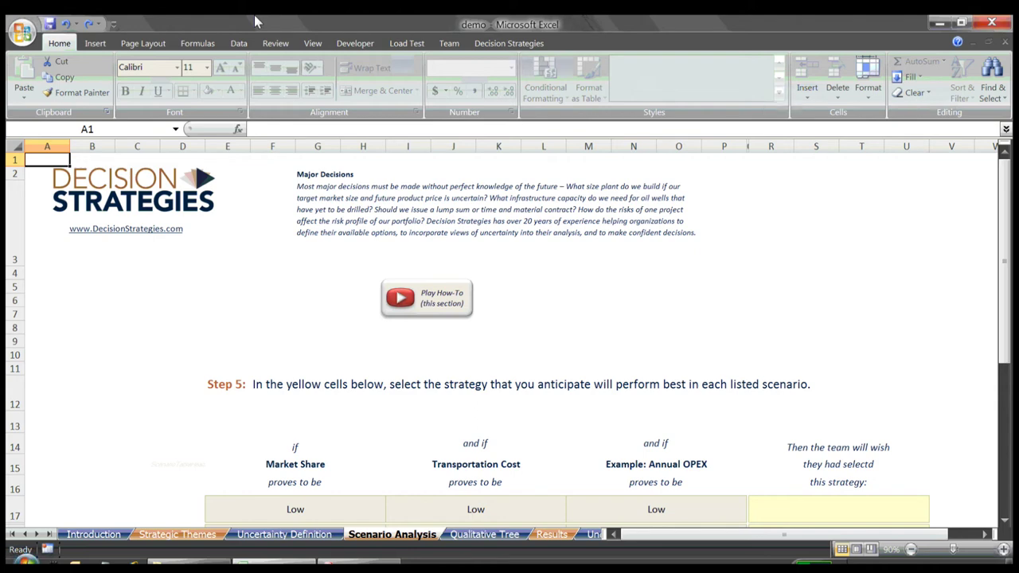
Step: Set the first two scenarios' strategies, starting with Low/Low/Low, to Cautious Traveler
scroll(410, 93, "down", 4)
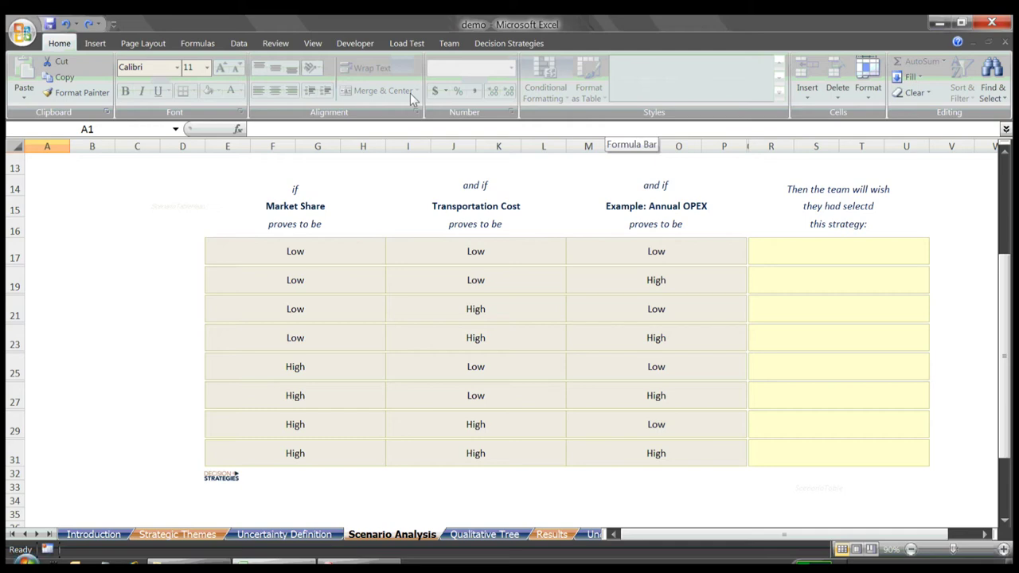
key("Tab")
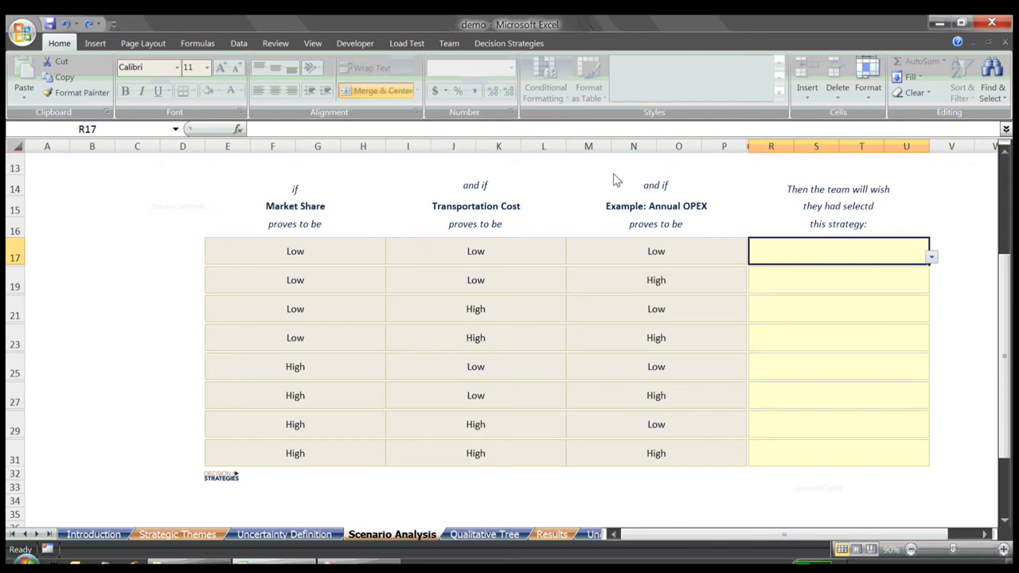
key("alt+Down")
key("Down")
key("Down")
key("Return")
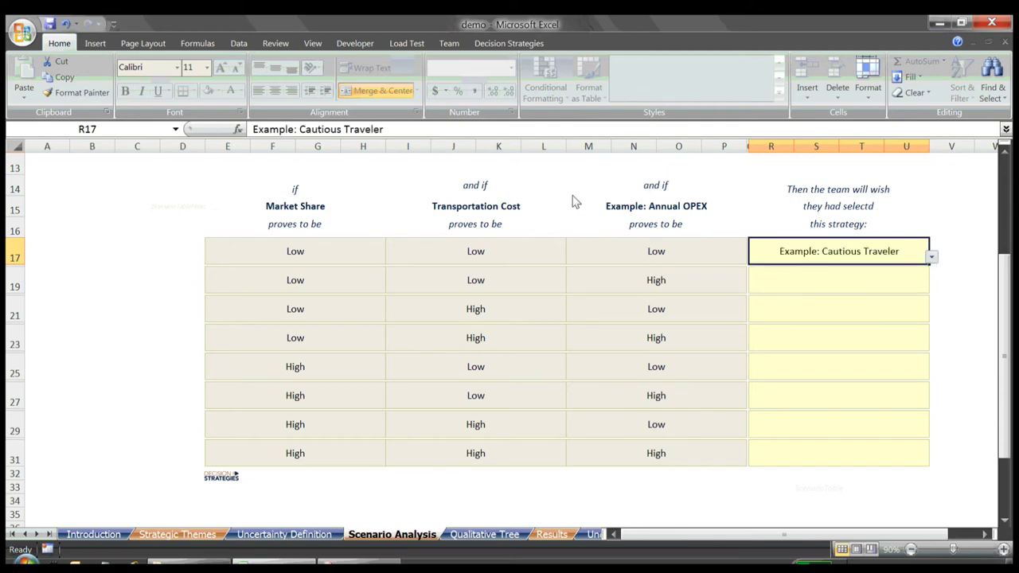
key("Down")
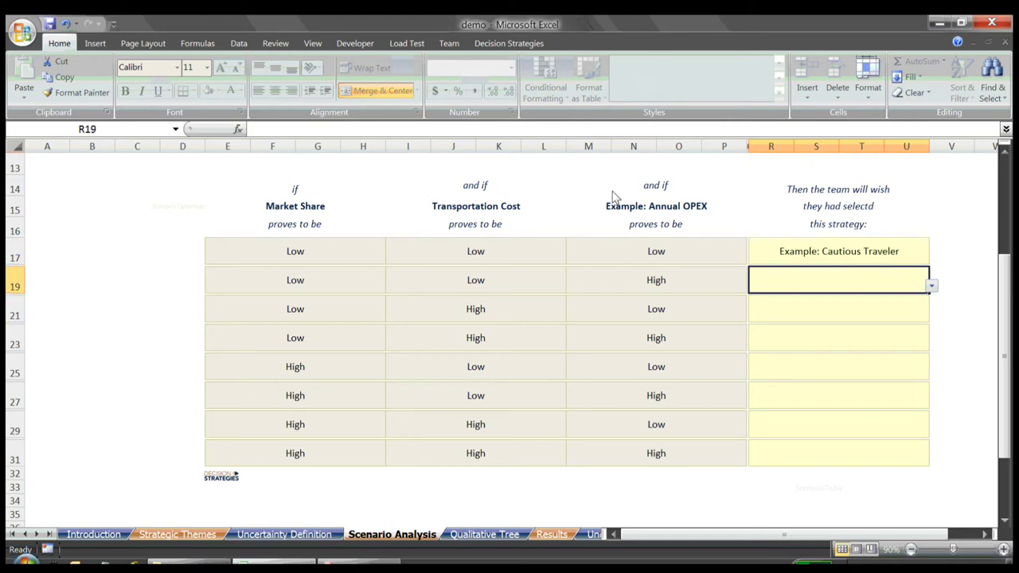
key("alt+Down")
key("Down")
key("Down")
key("Down")
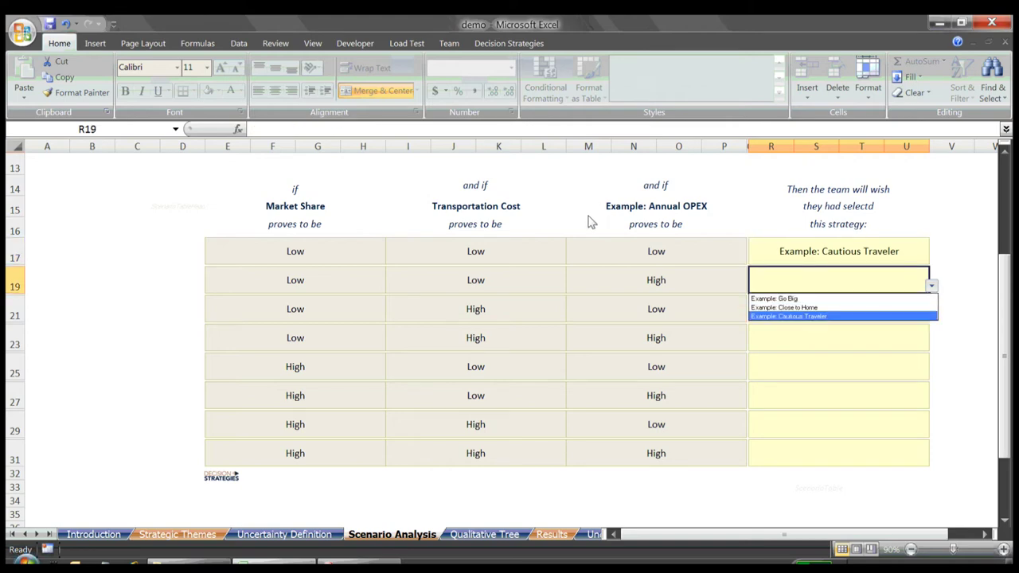
key("Return")
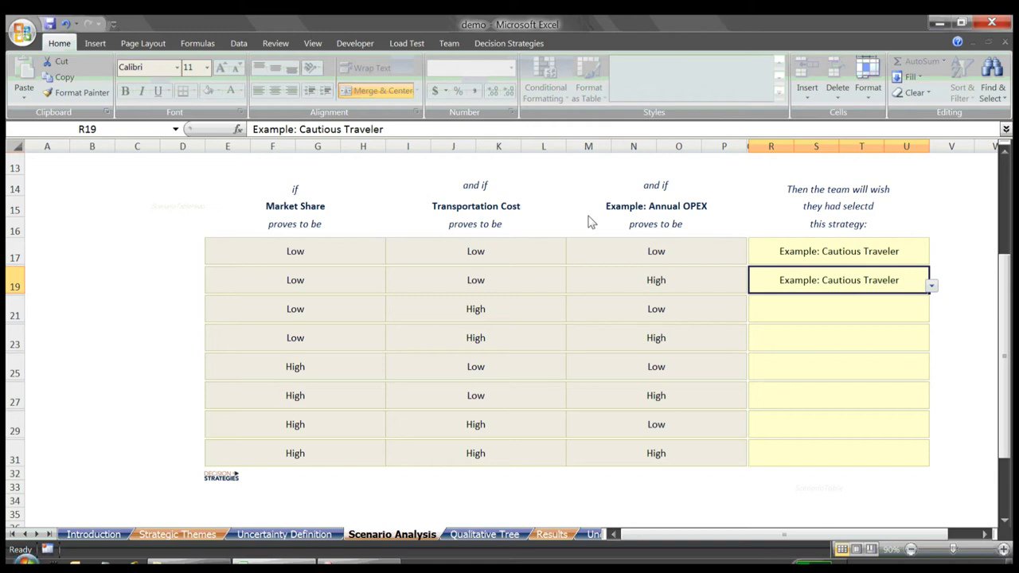
Step: Set the third and fourth scenarios' strategies to Close to Home
key("Down")
key("alt+Down")
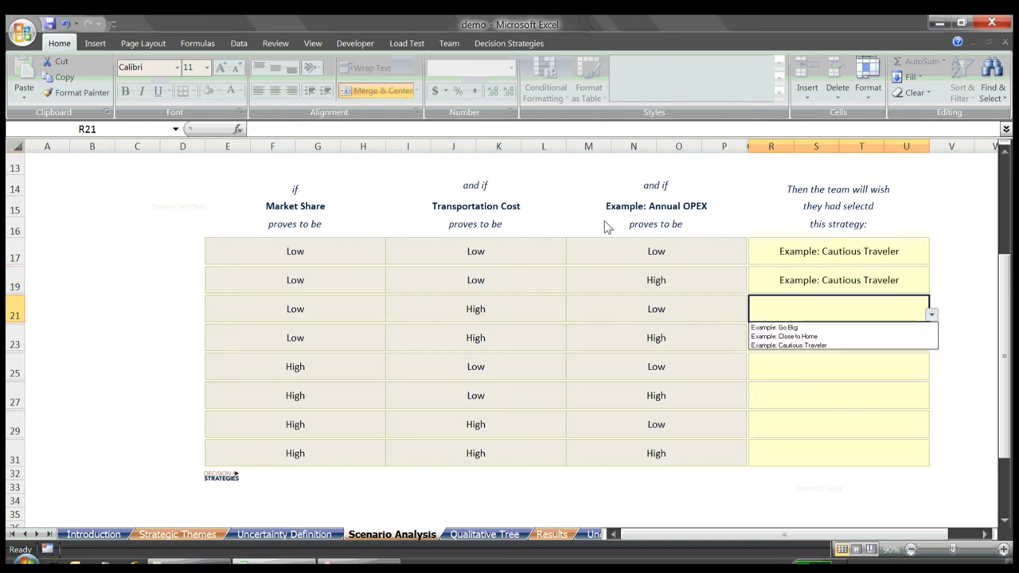
key("Down")
key("Down")
key("Return")
key("Down")
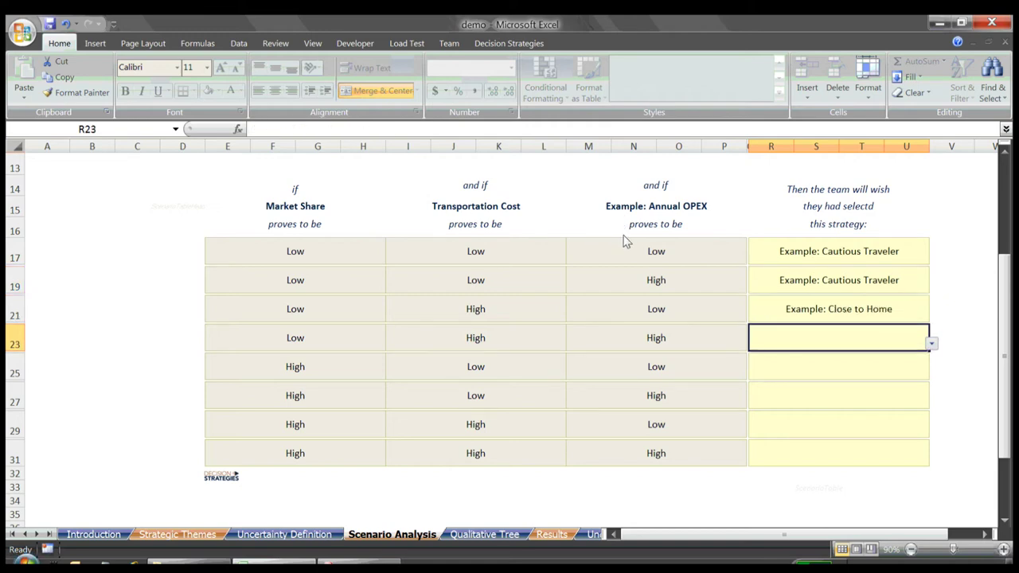
key("alt+Down")
key("Down")
key("Down")
key("Return")
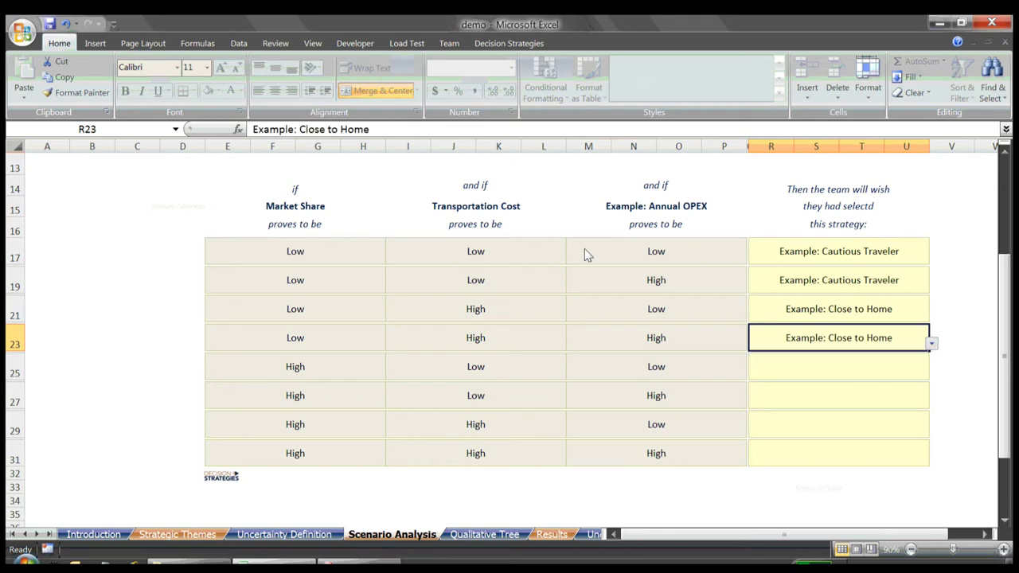
Step: Set the fifth and sixth scenarios' strategies to Go Big
key("Down")
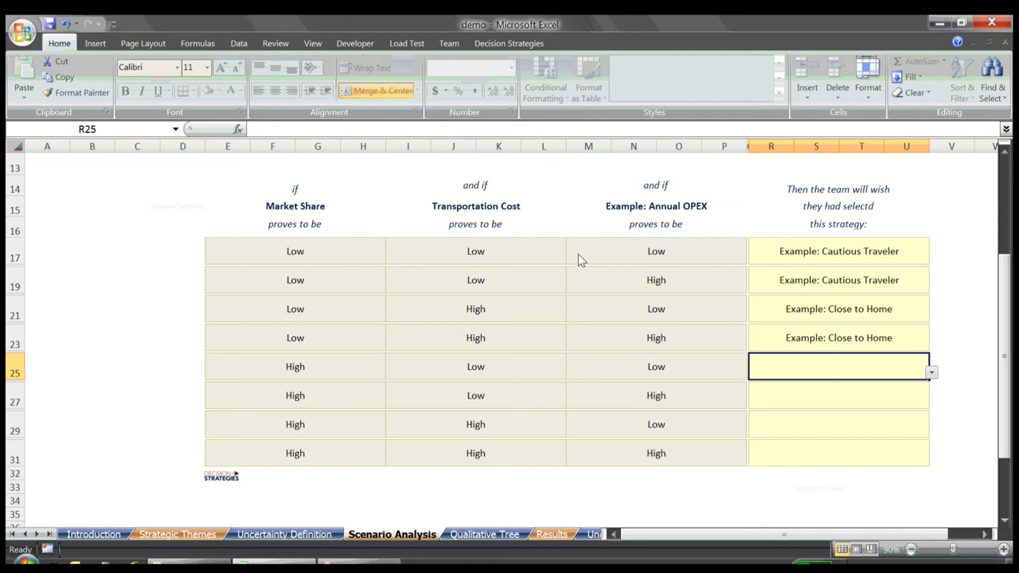
key("alt+Down")
key("Down")
key("Return")
key("Return")
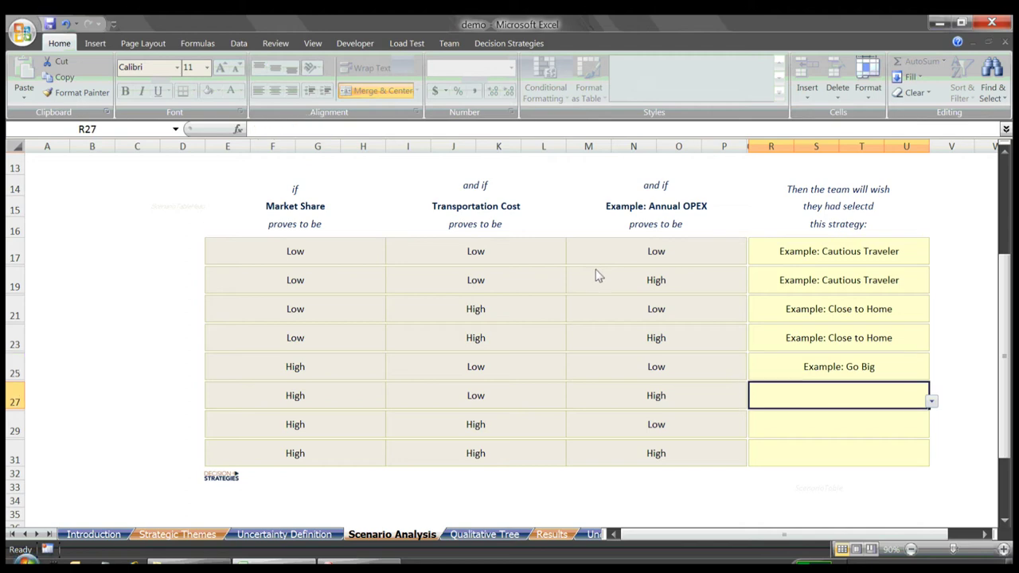
key("alt+Down")
key("Down")
key("Return")
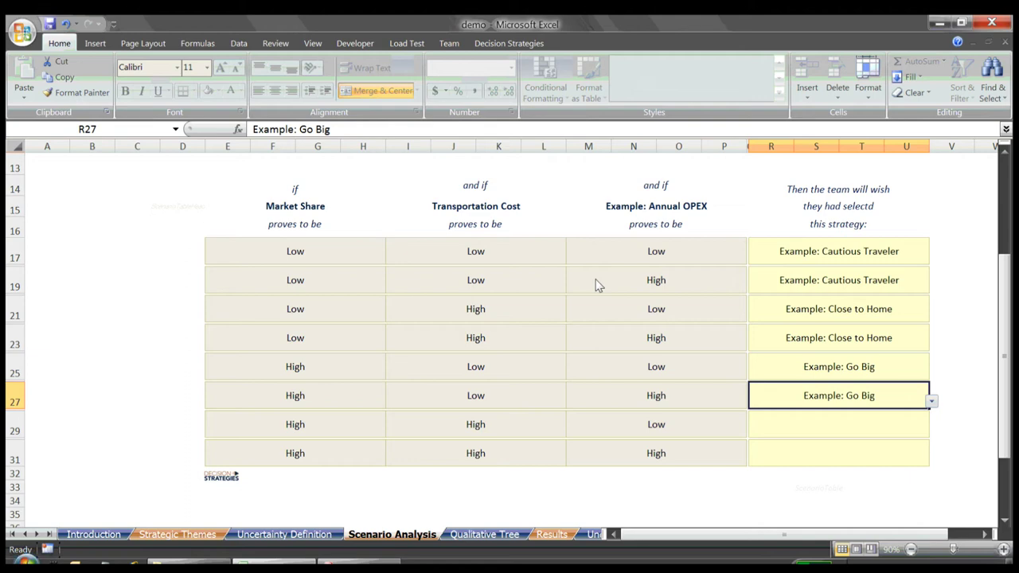
Step: Set the last two scenarios to Close to Home and move to the Qualitative Tree sheet
key("Return")
key("alt+Down")
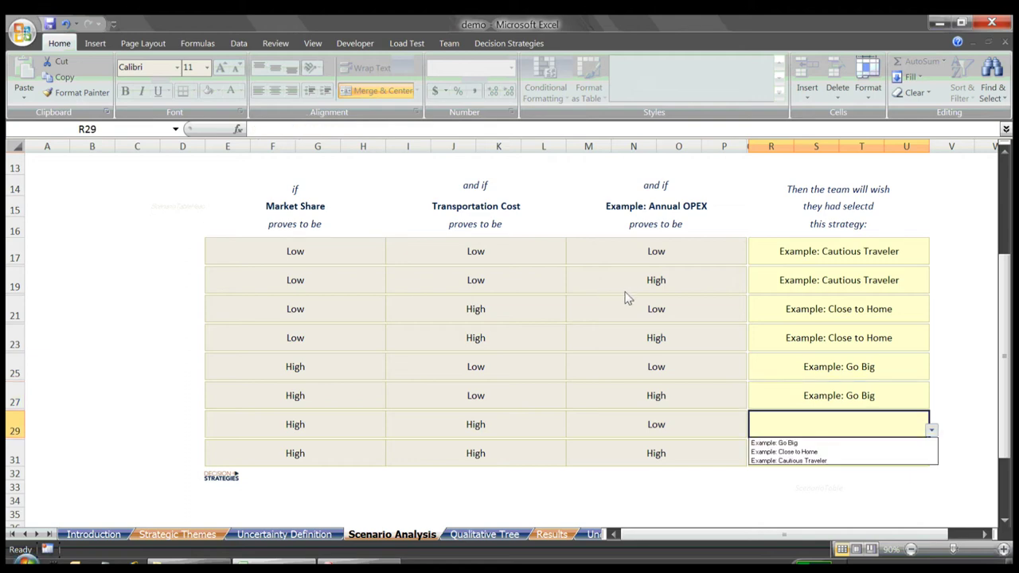
key("Down")
key("Down")
key("Return")
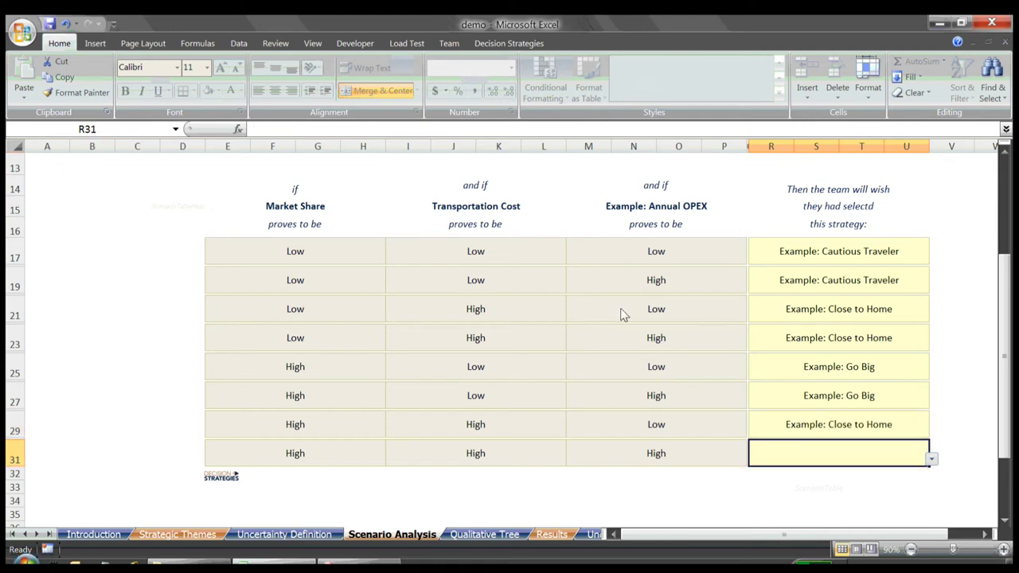
key("alt+Down")
key("Down")
key("Up")
key("Down")
key("Return")
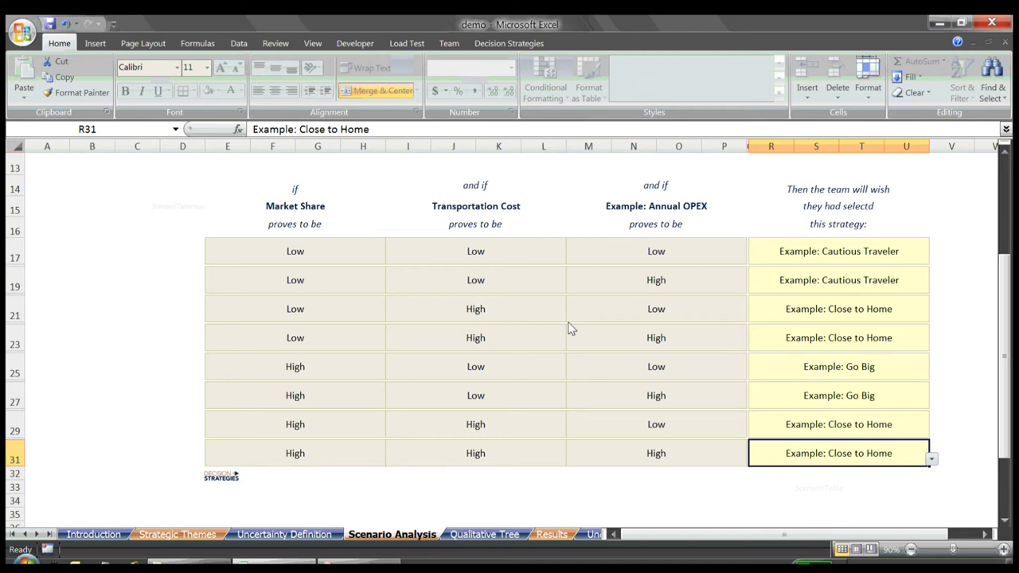
scroll(485, 301, "down", 3)
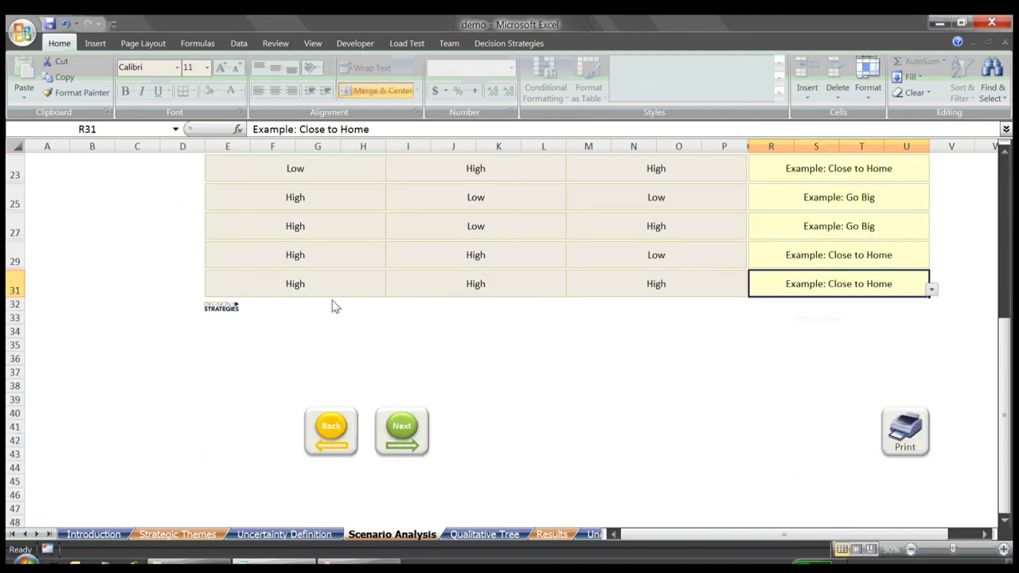
key("ctrl+Page_Down")
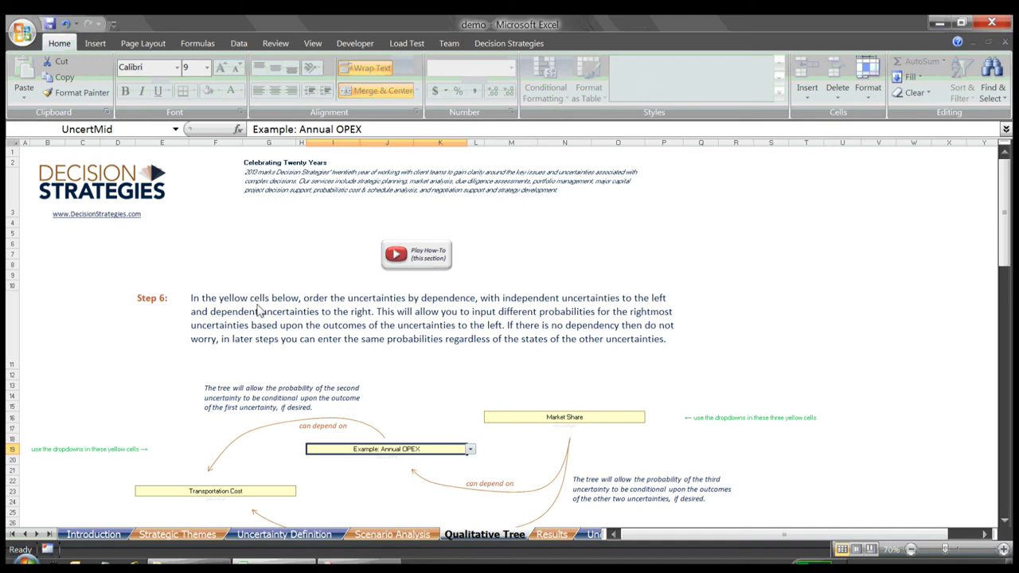
key("Tab")
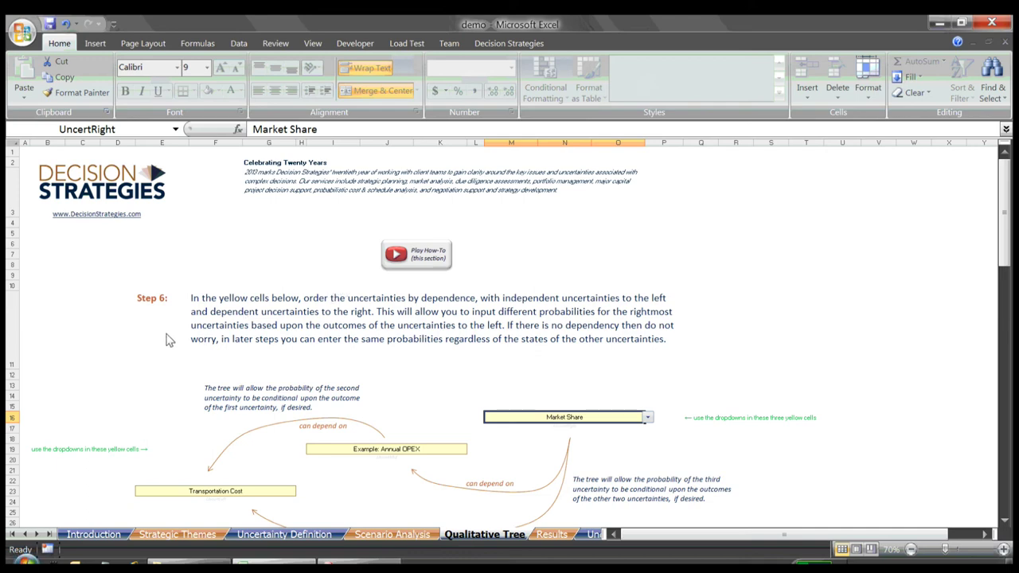
key("Tab")
key("alt+Down")
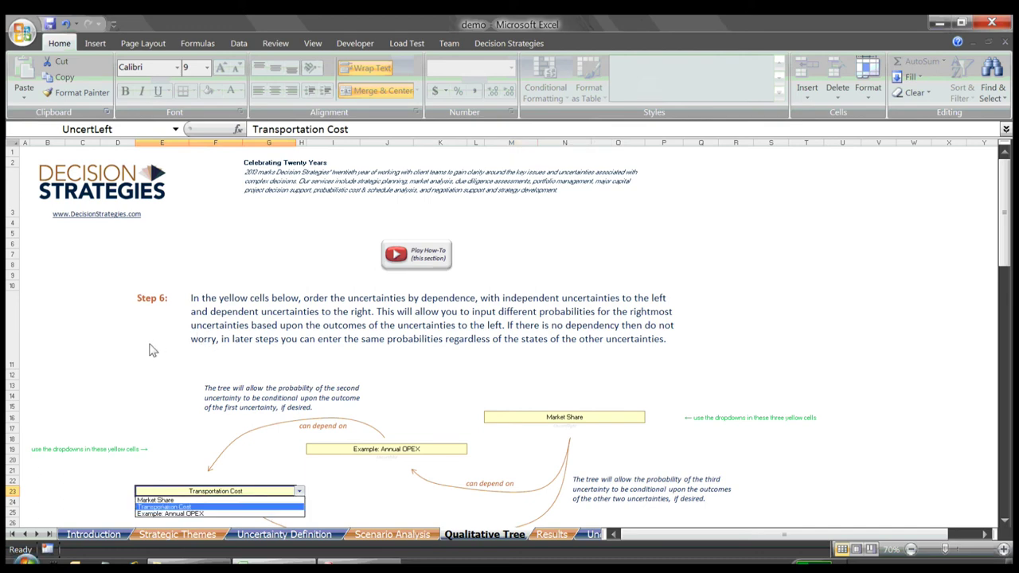
key("Escape")
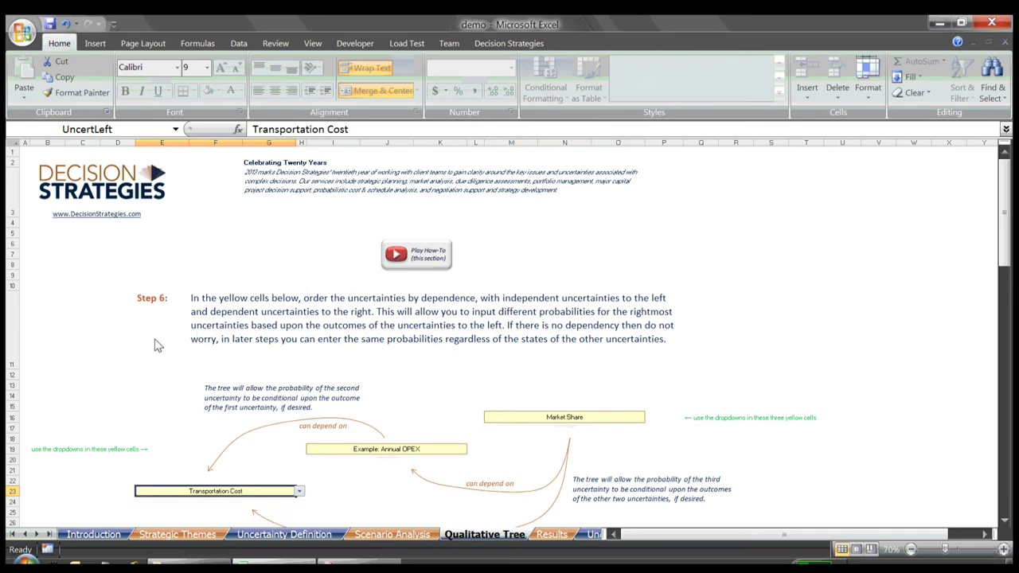
key("Tab")
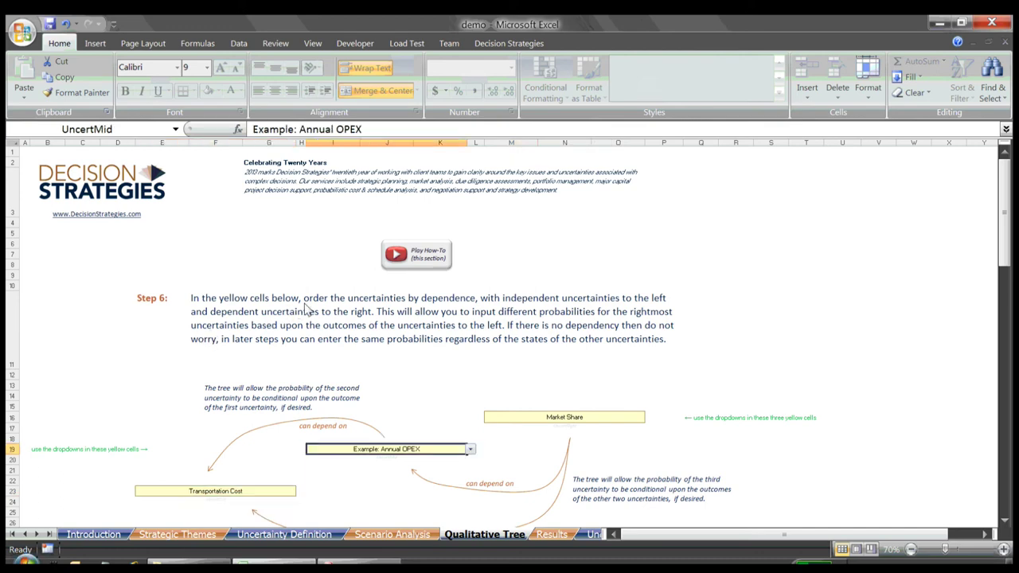
key("alt+Down")
key("Escape")
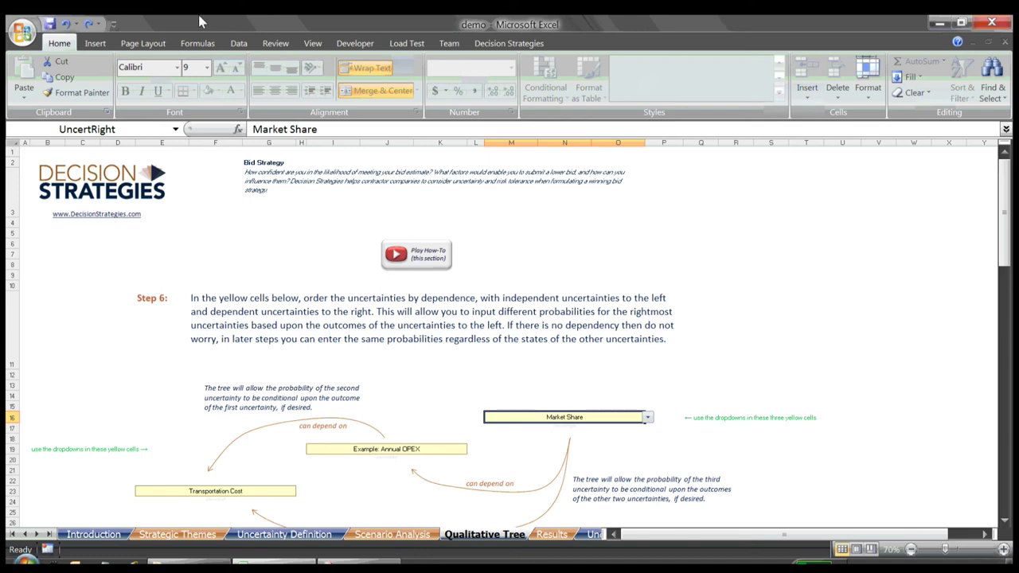
Step: Enter 60% as Transportation Cost's high-outcome probability in F59
scroll(213, 188, "down", 8)
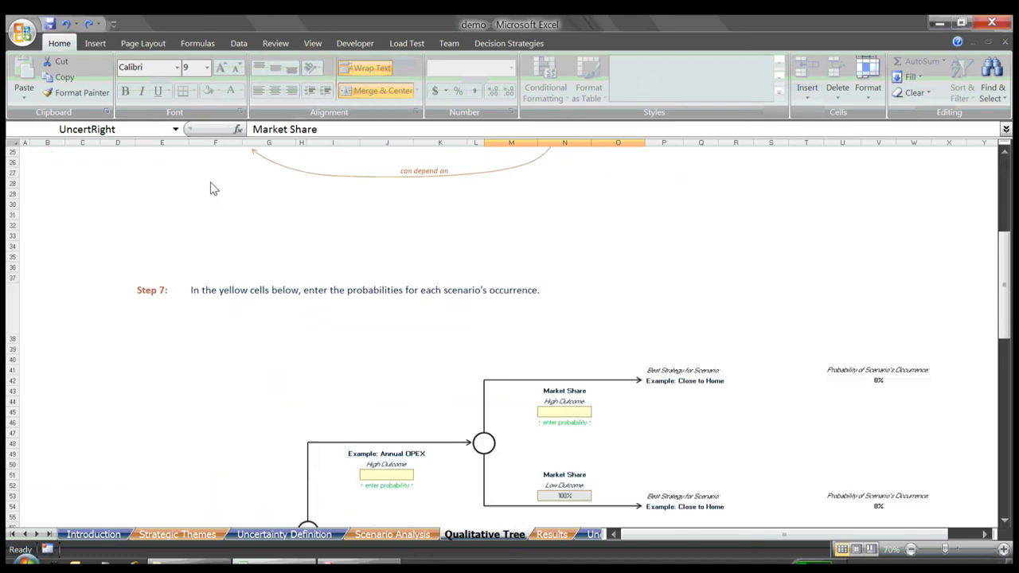
scroll(212, 188, "down", 4)
key("Tab")
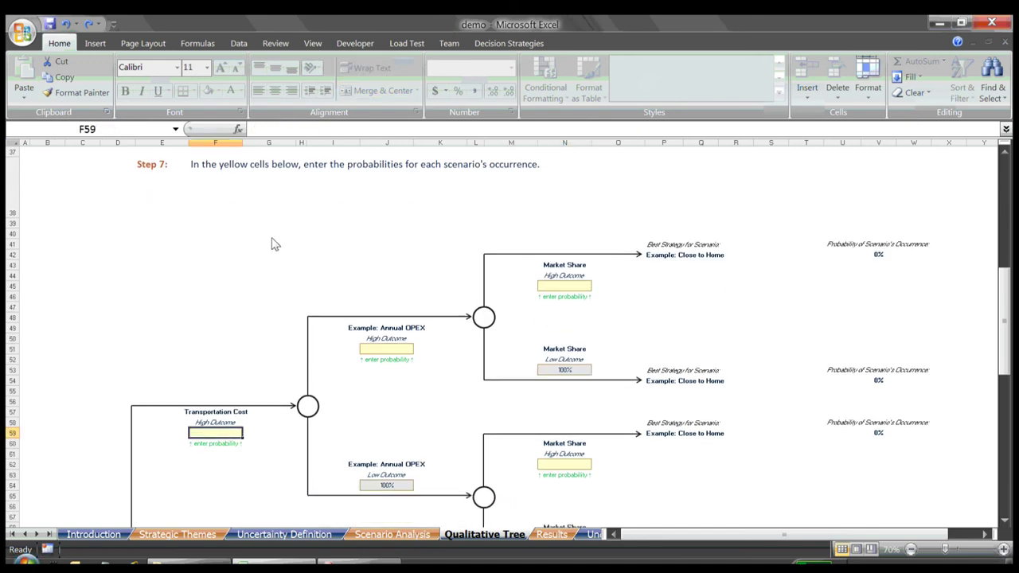
key("Tab")
key("Tab")
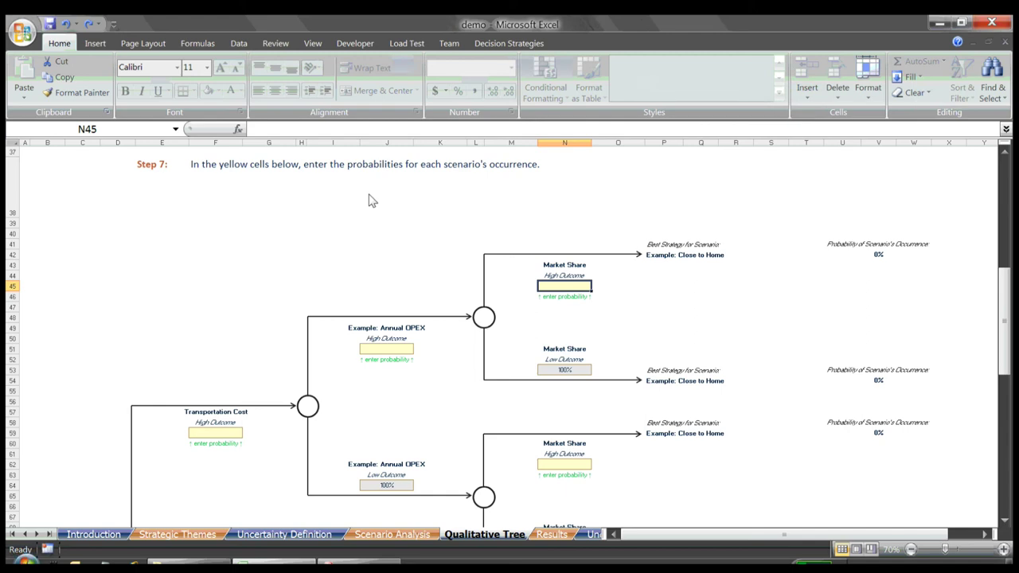
key("Tab")
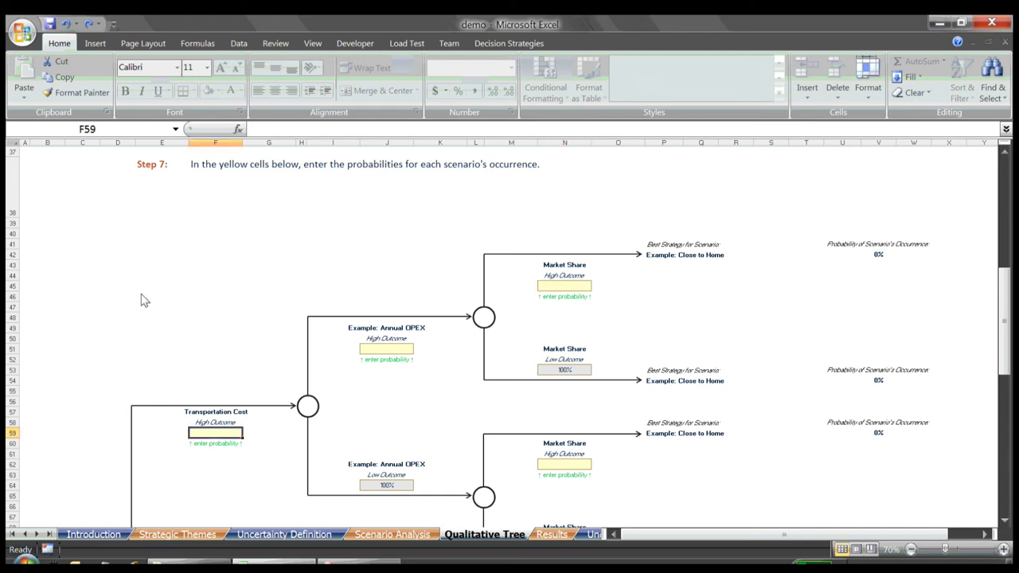
type("60")
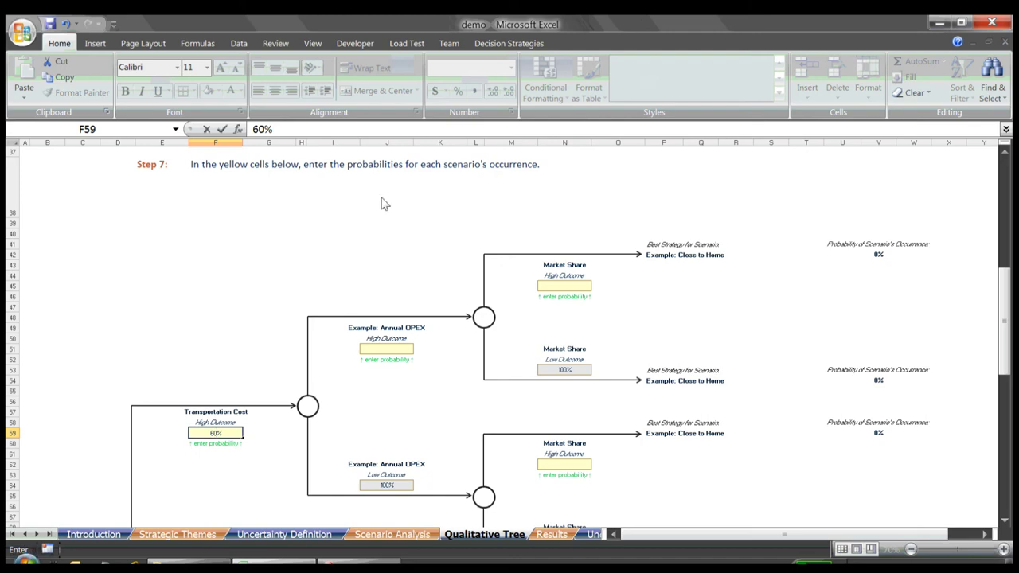
key("Tab")
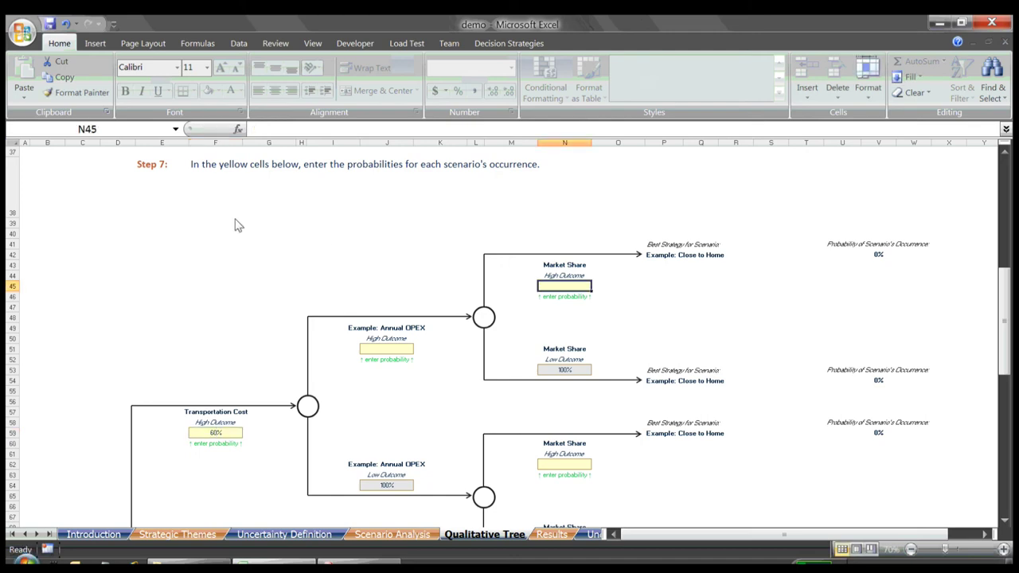
Step: Enter 60% as the first Annual OPEX high-outcome probability in J51
scroll(170, 268, "down", 9)
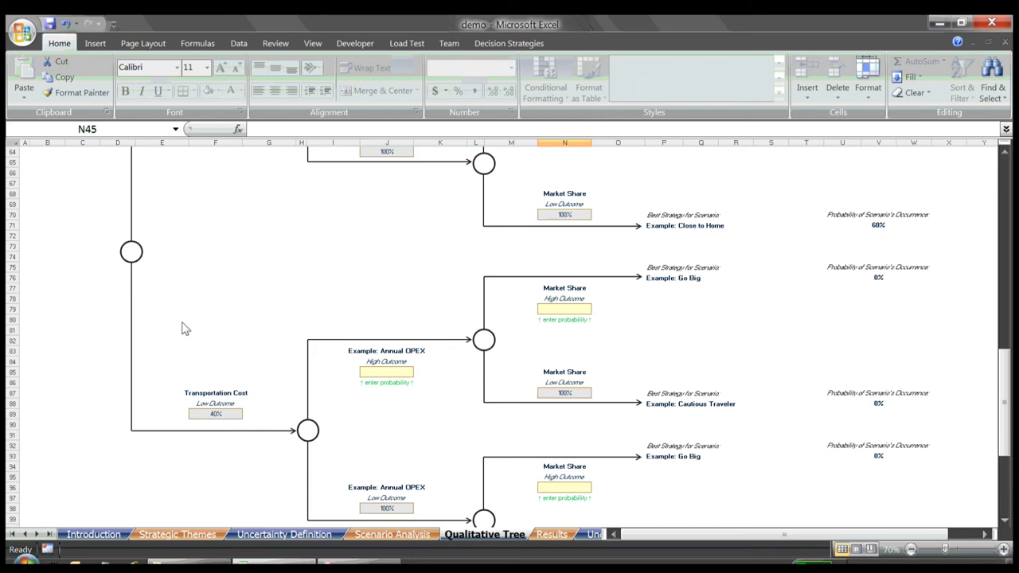
scroll(224, 307, "up", 7)
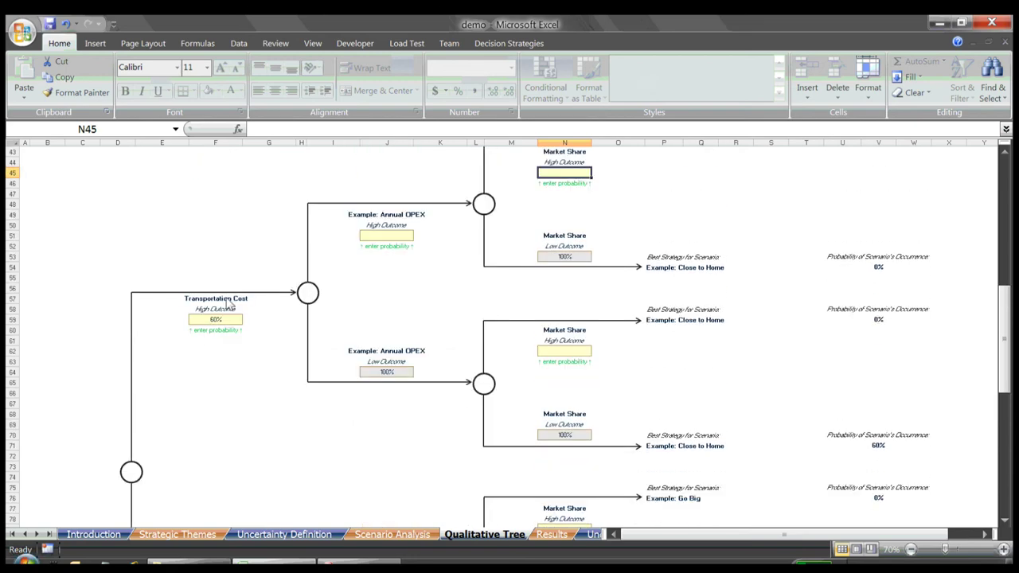
key("Tab")
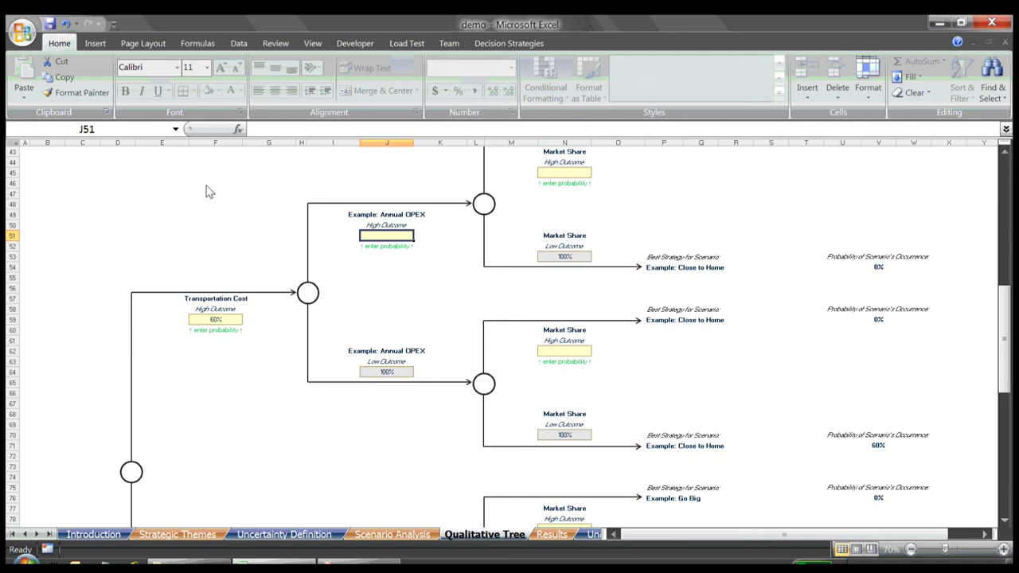
key("Tab")
key("shift+Tab")
type("60")
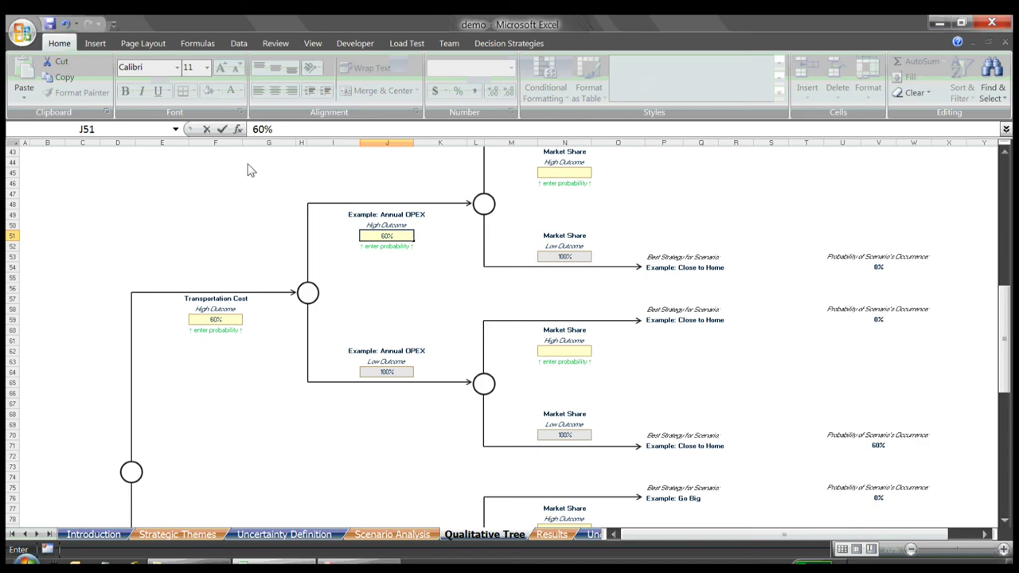
scroll(251, 170, "down", 3)
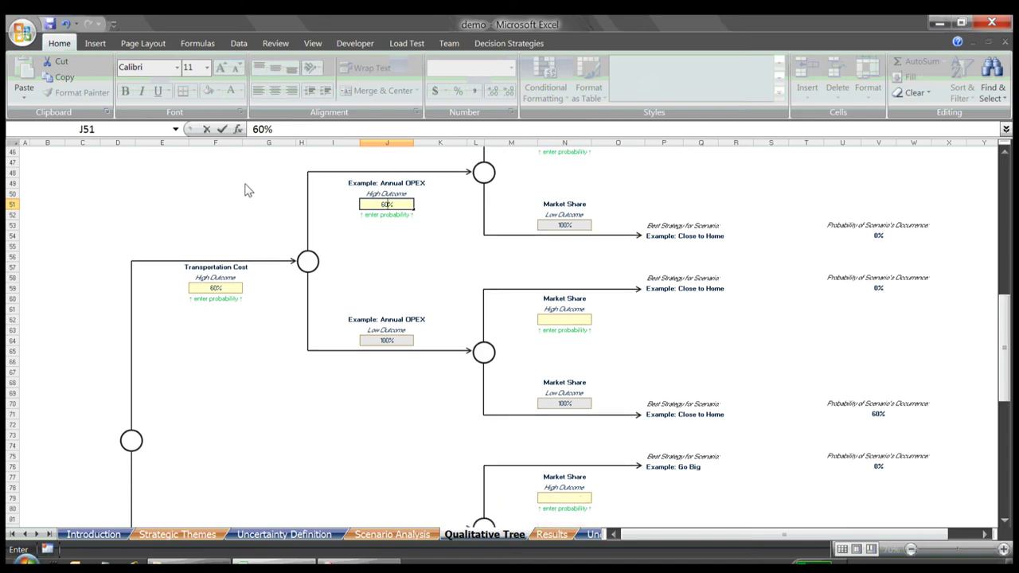
scroll(247, 211, "down", 5)
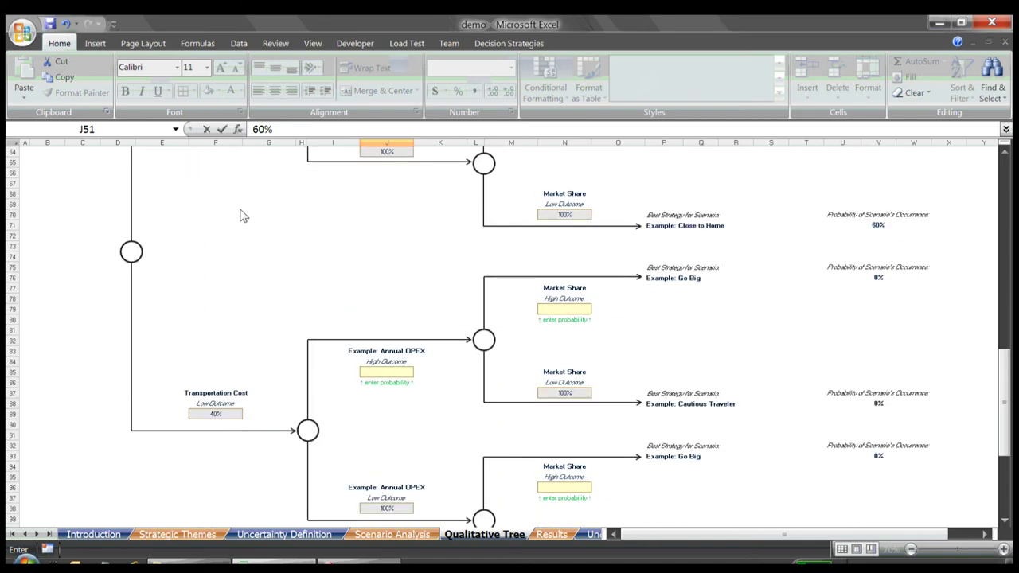
key("Return")
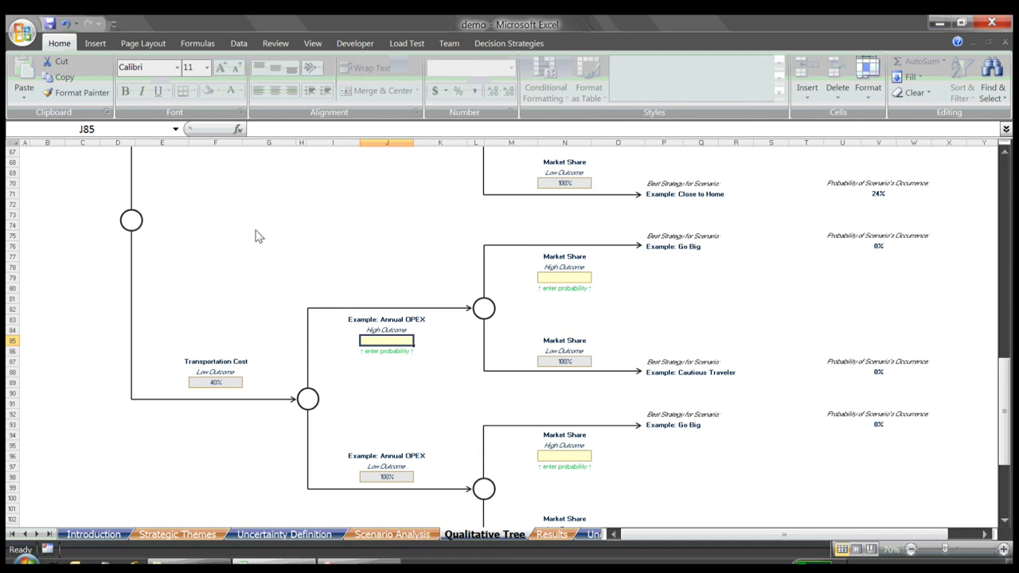
Step: Enter 45% in J85, then Market Share highs 20%, 30%, 35%, 80% in N45, N62, N79, N96
type("45")
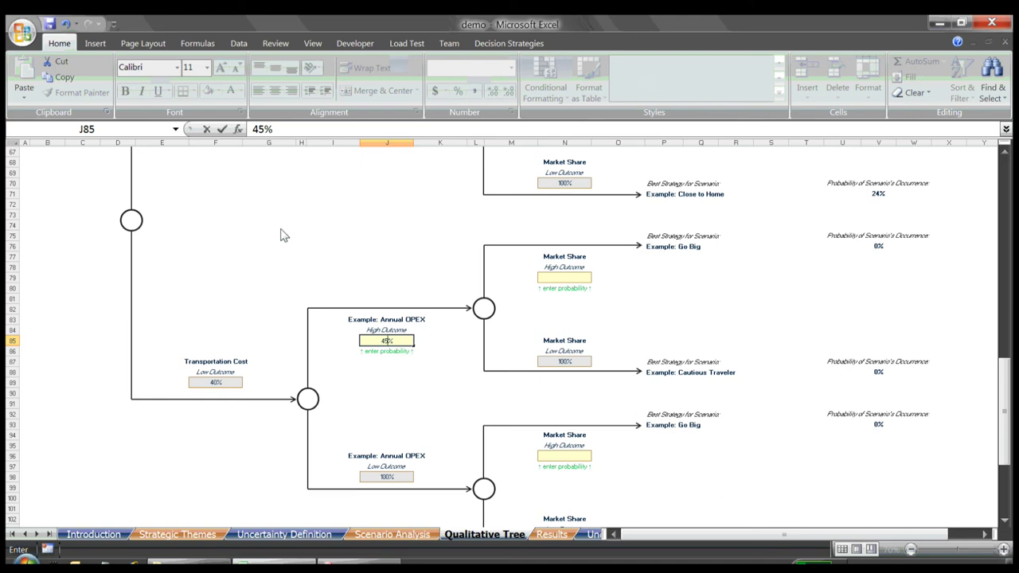
scroll(296, 230, "up", 10)
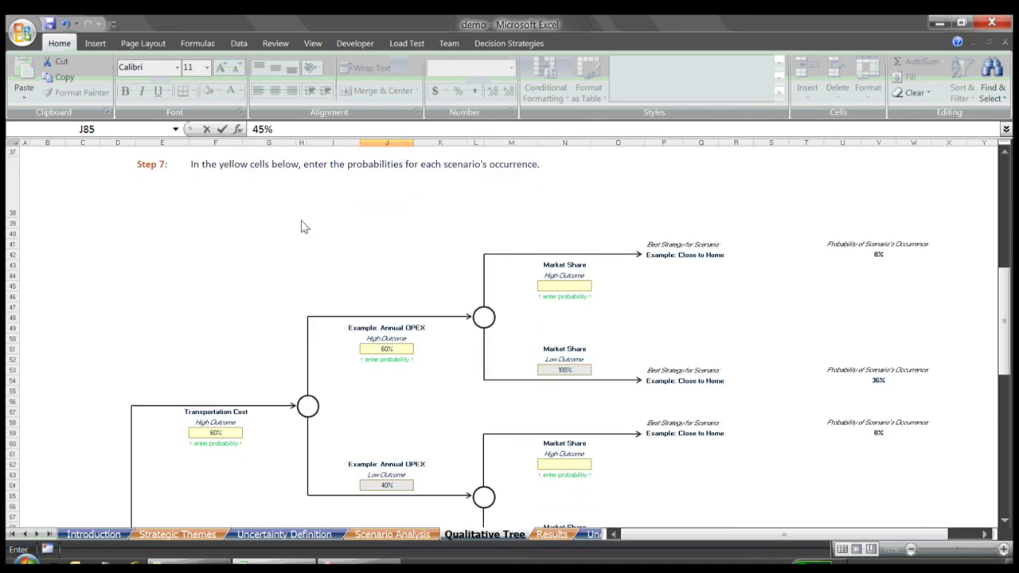
key("Return")
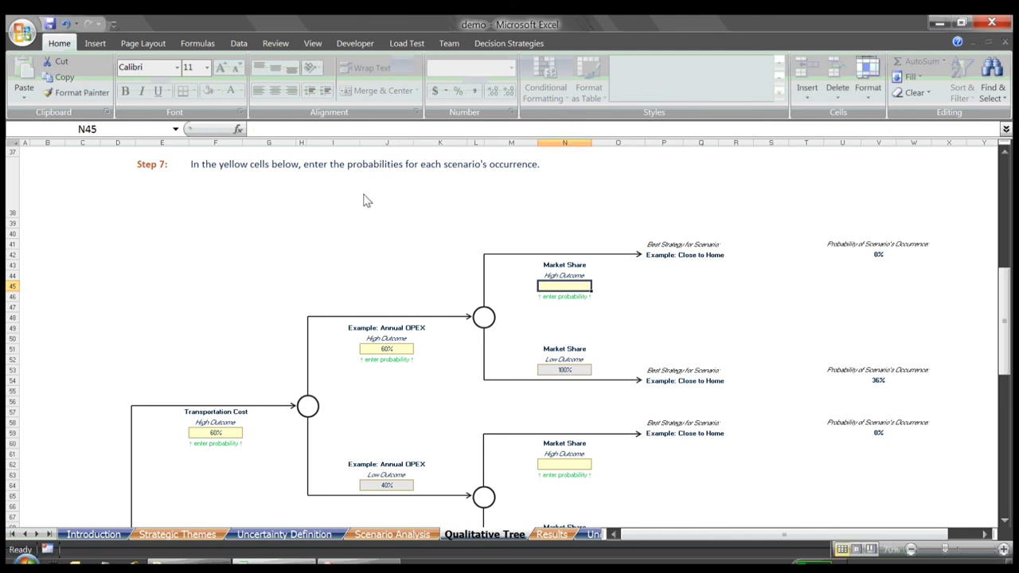
type("20")
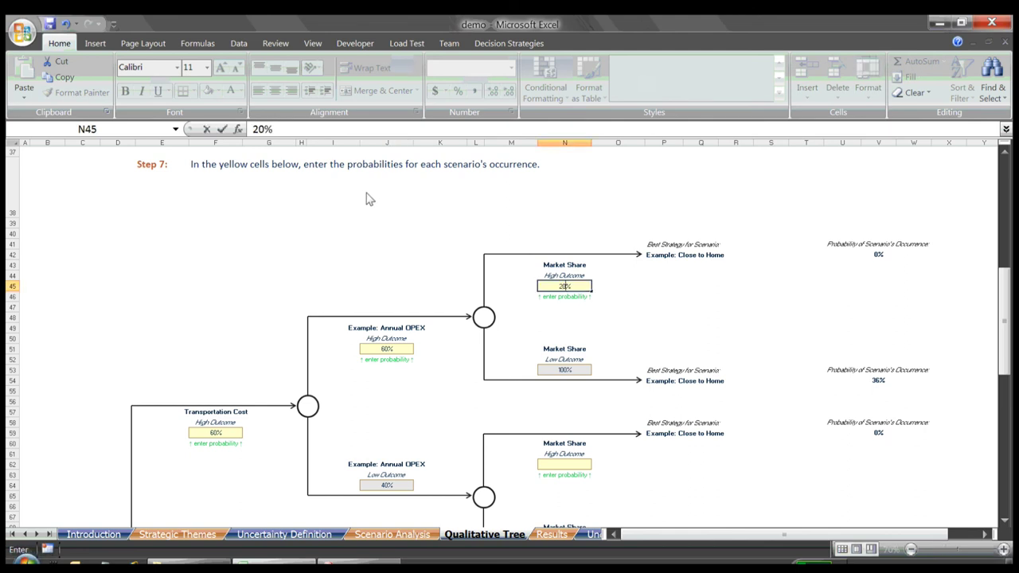
key("Return")
type("30")
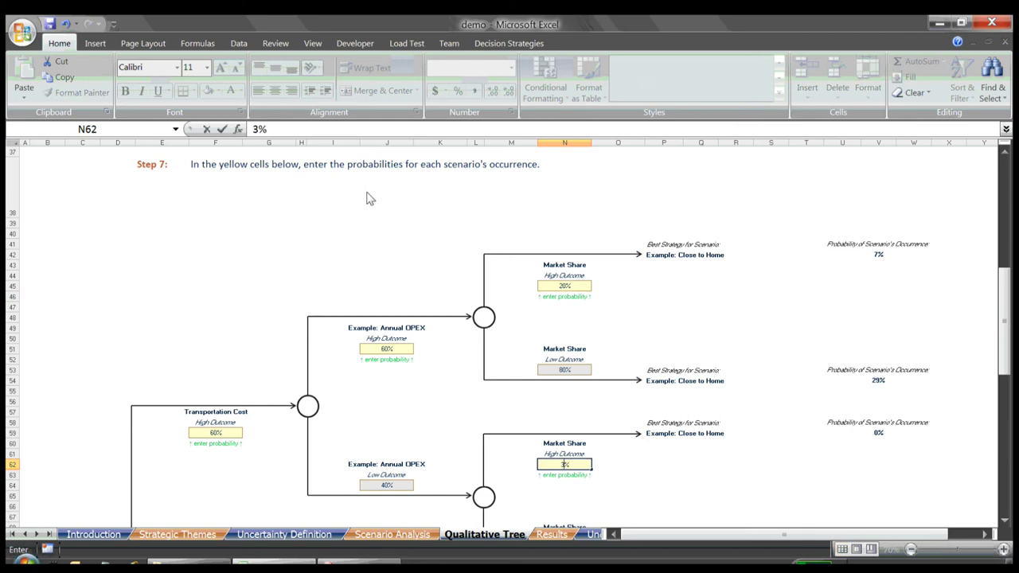
key("Return")
type("35")
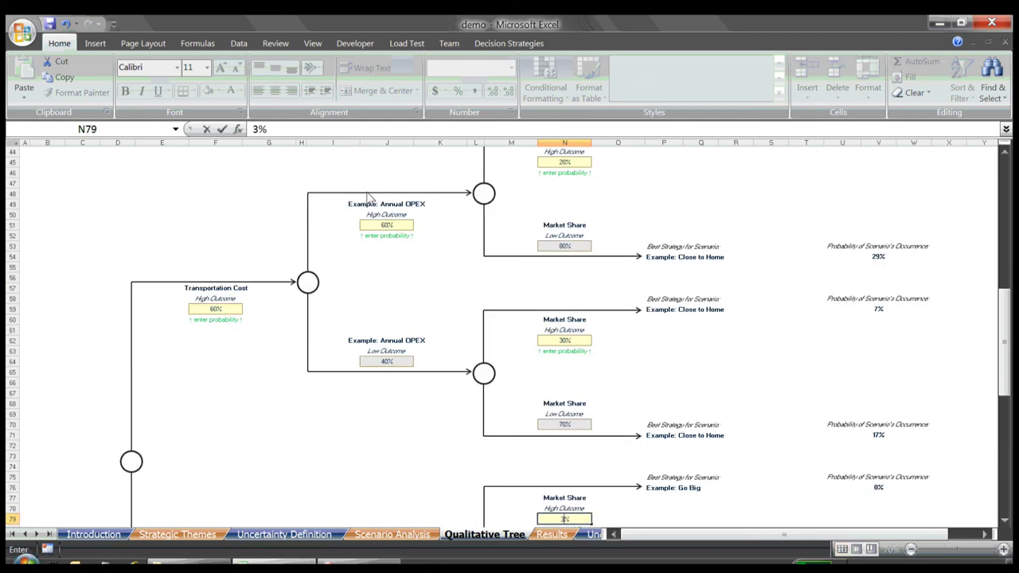
key("Return")
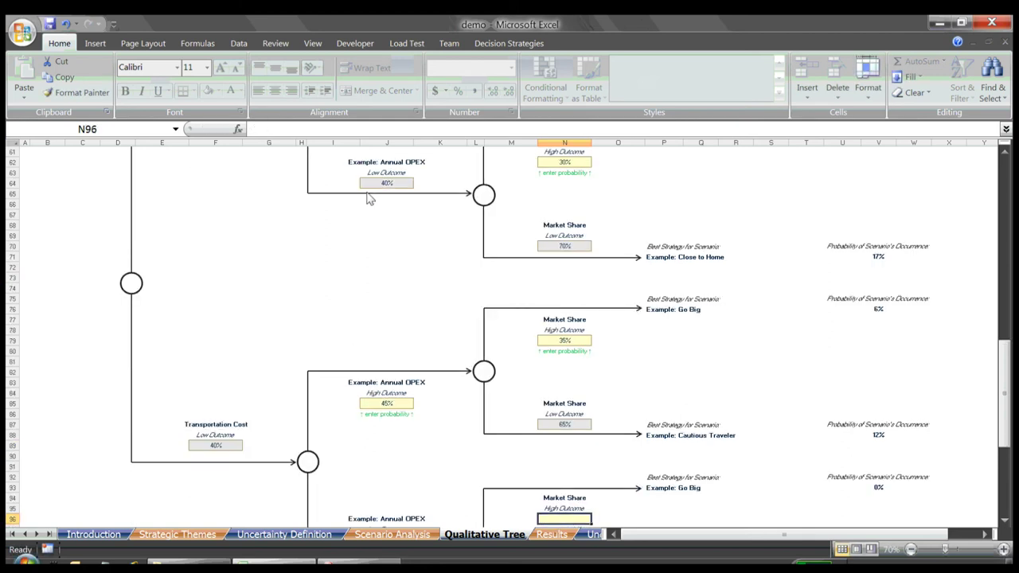
type("80")
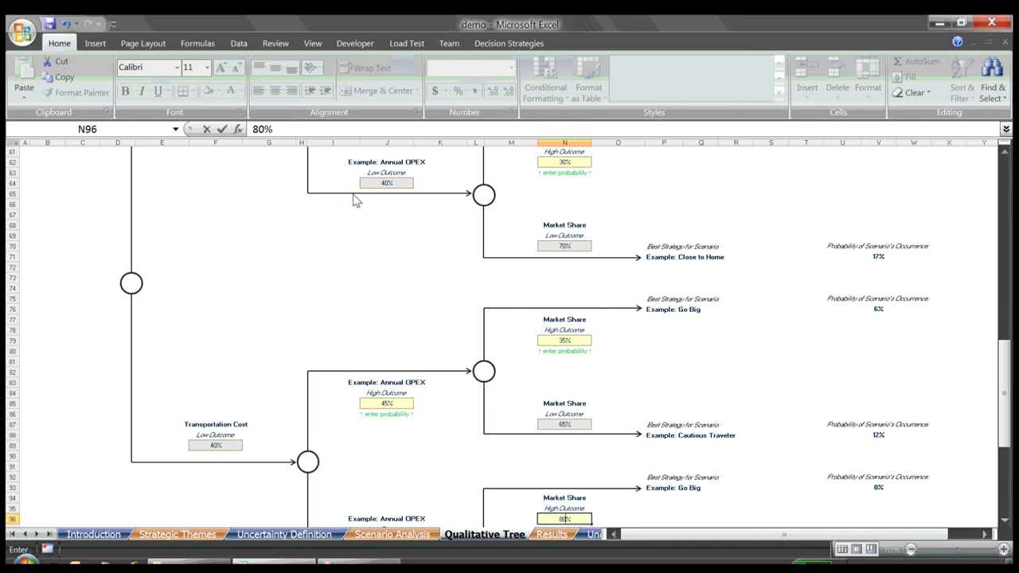
scroll(341, 210, "down", 12)
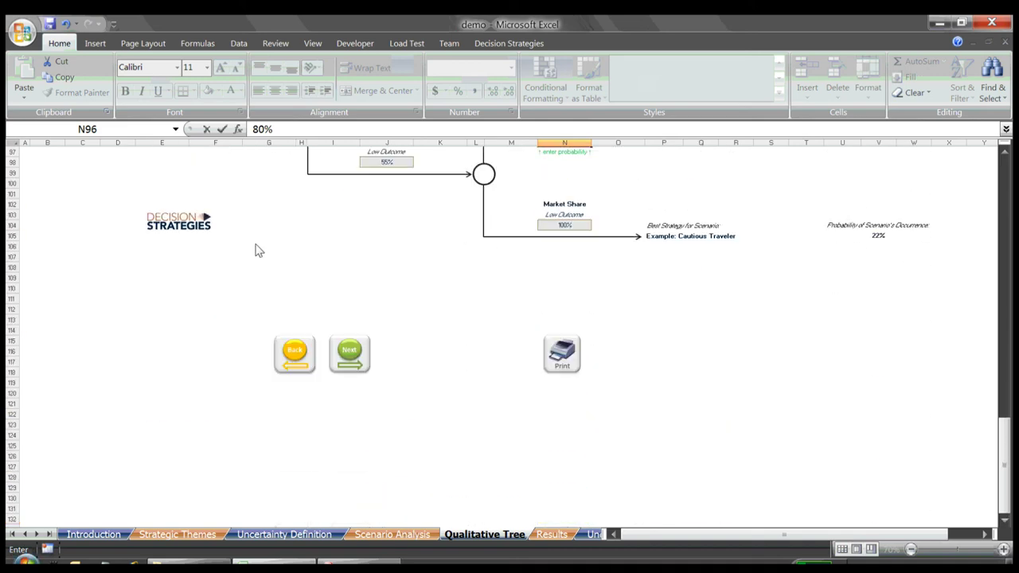
key("Return")
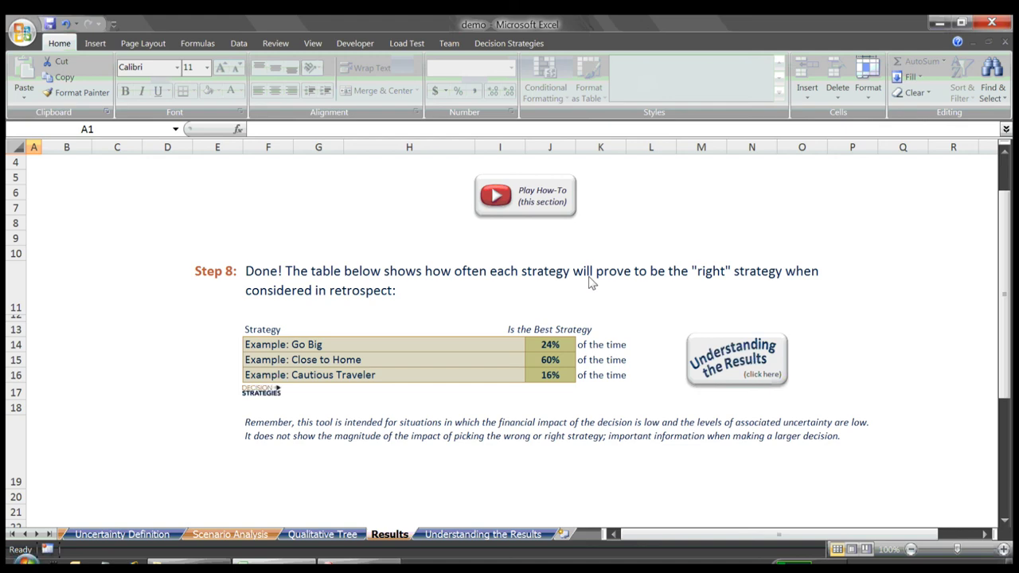
Step: Move from the Results sheet to the Understanding the Results sheet
key("ctrl+Page_Down")
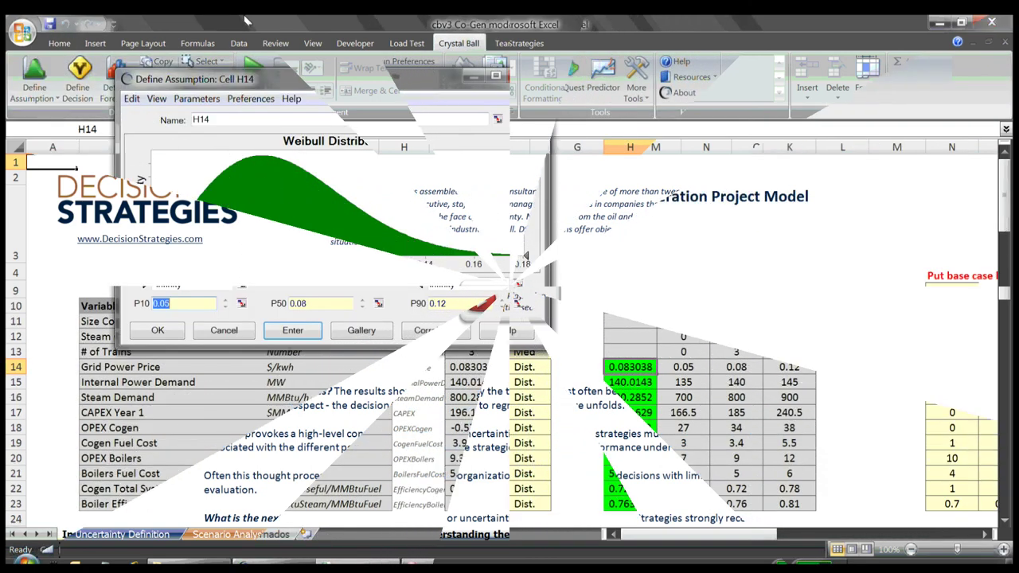
key("Return")
left_click(344, 77)
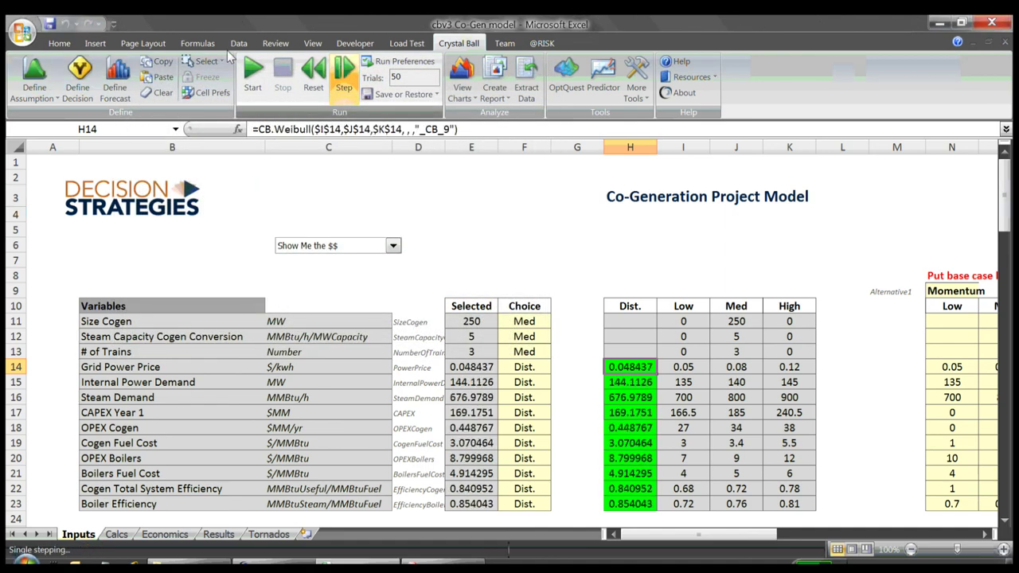